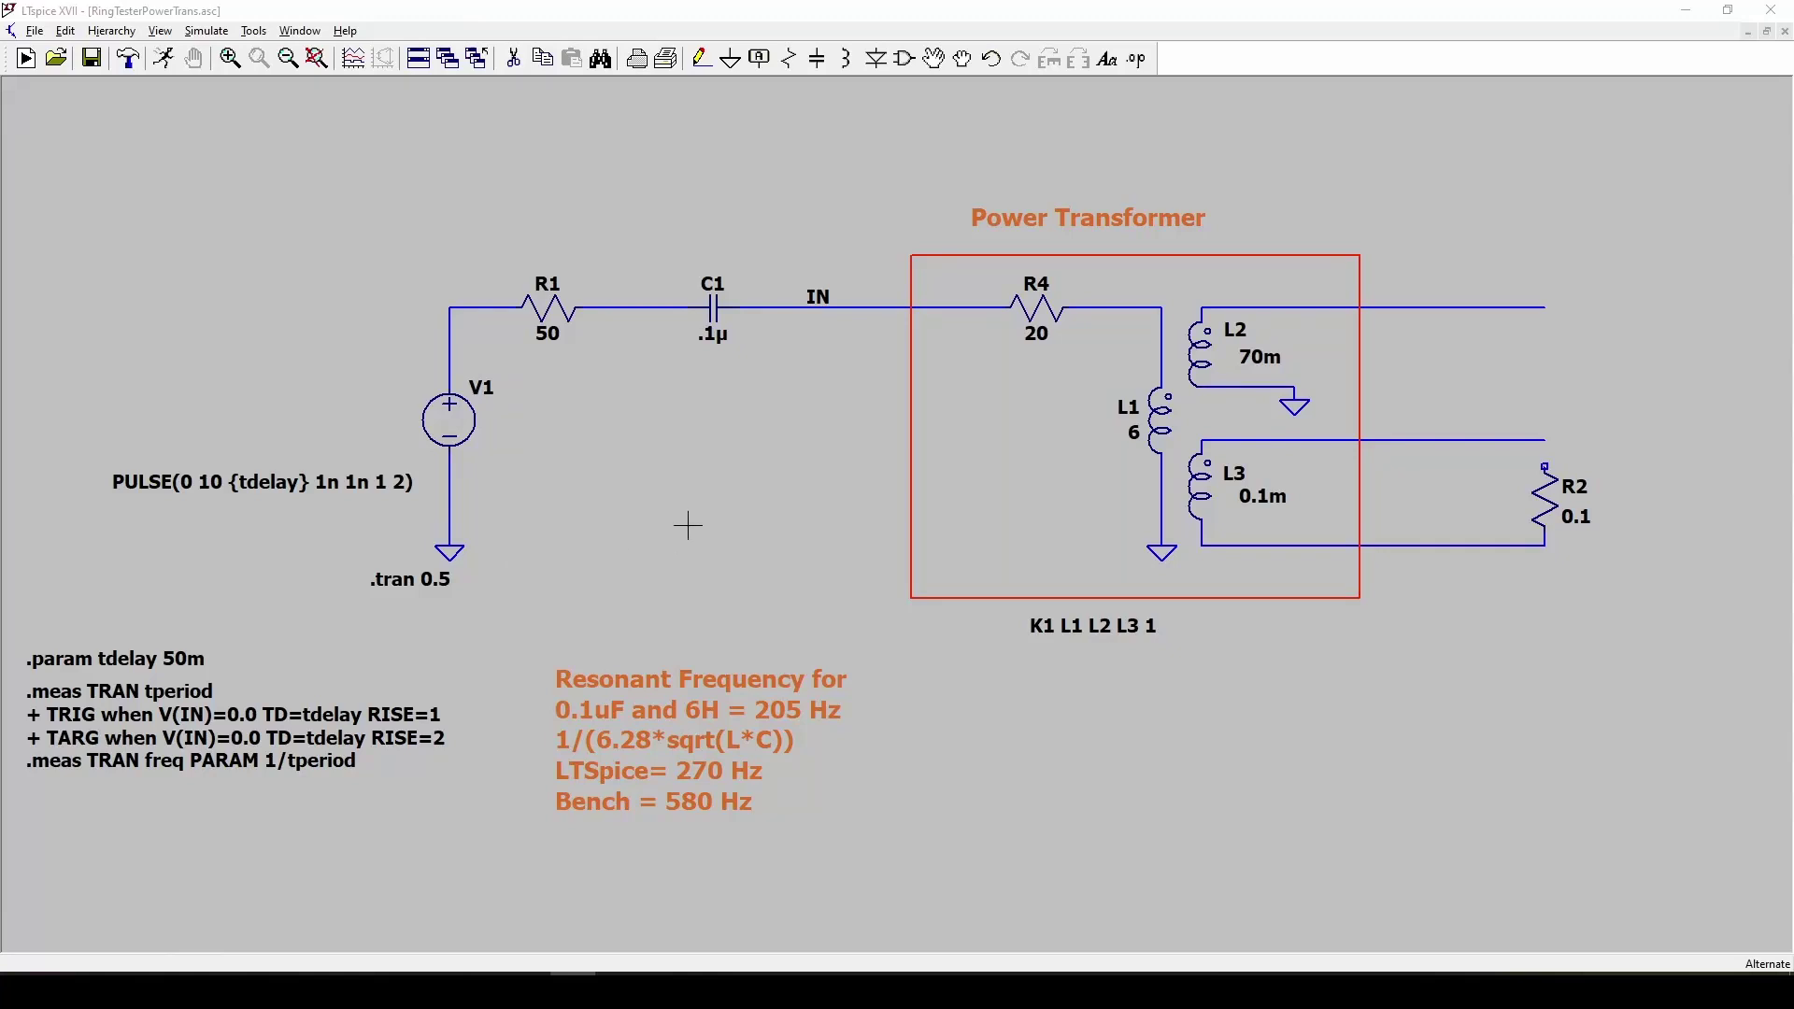
# - Pan the schematic around R4, then place the PowerTrans6HNoShort.png bench scope capture in view
pyautogui.moveTo(710, 503); pyautogui.dragTo(683, 492)
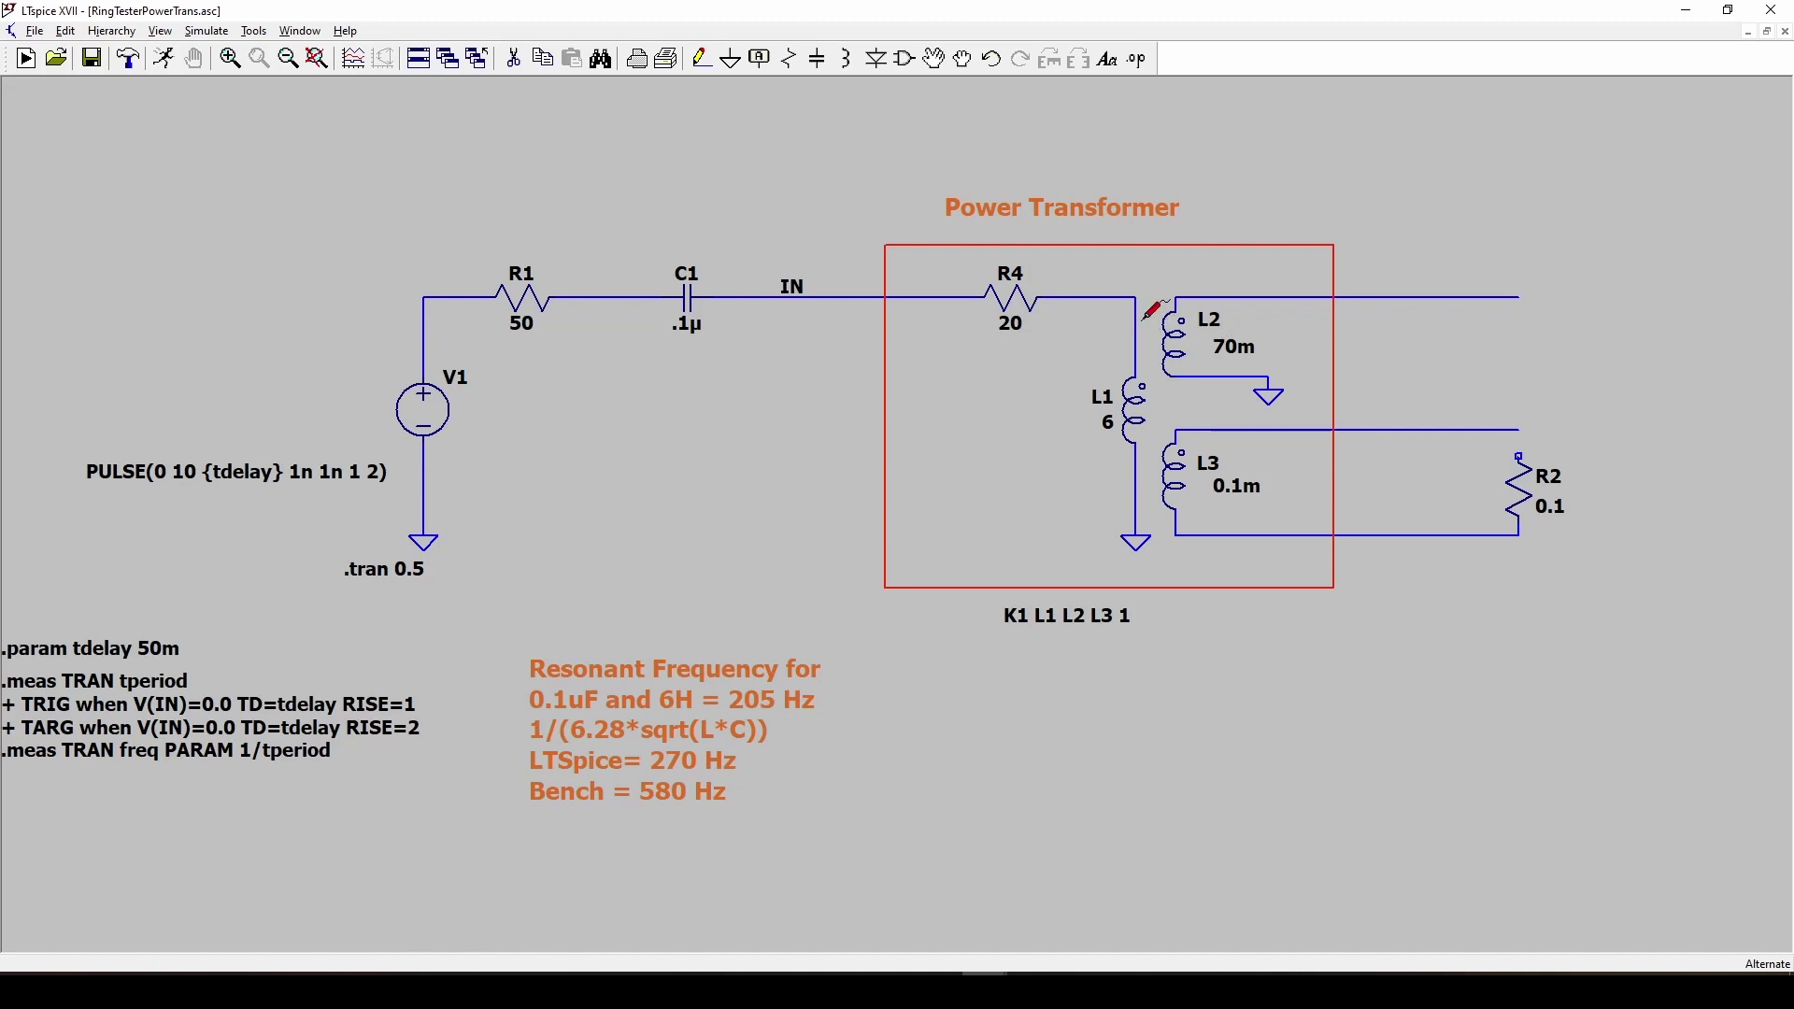
pyautogui.moveTo(1077, 332); pyautogui.dragTo(991, 321)
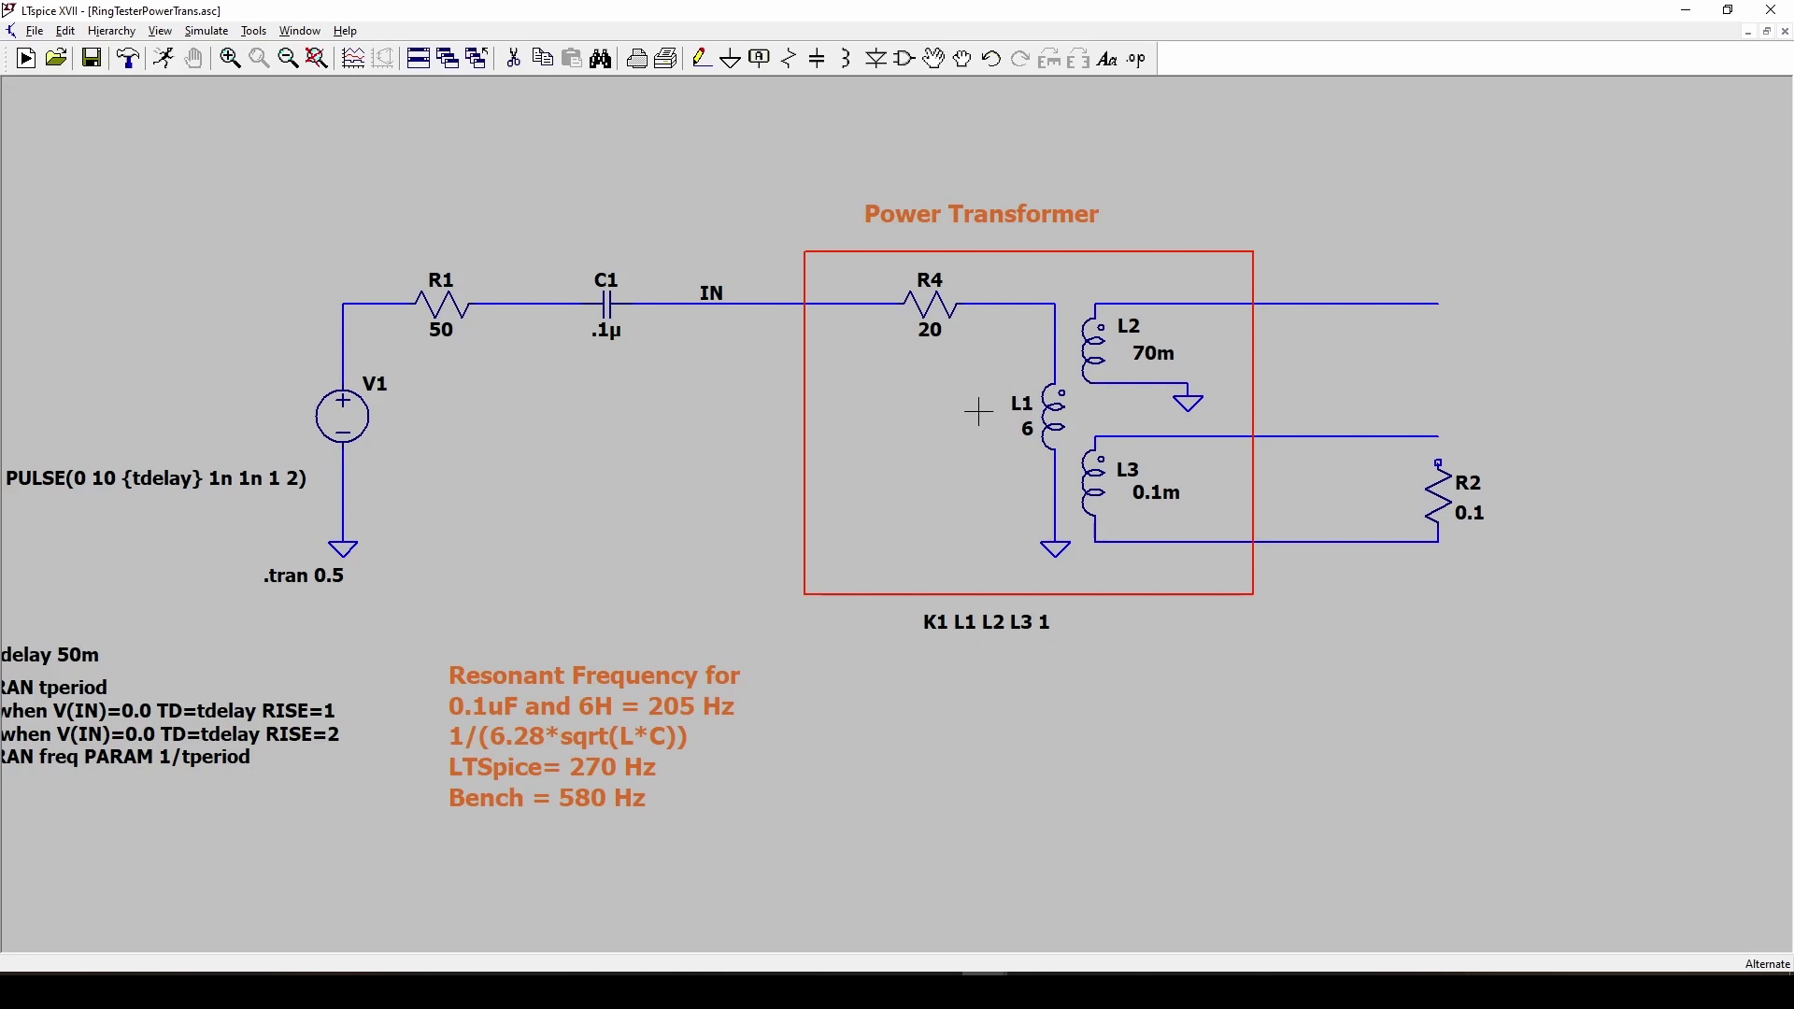
pyautogui.moveTo(978, 392); pyautogui.dragTo(949, 394)
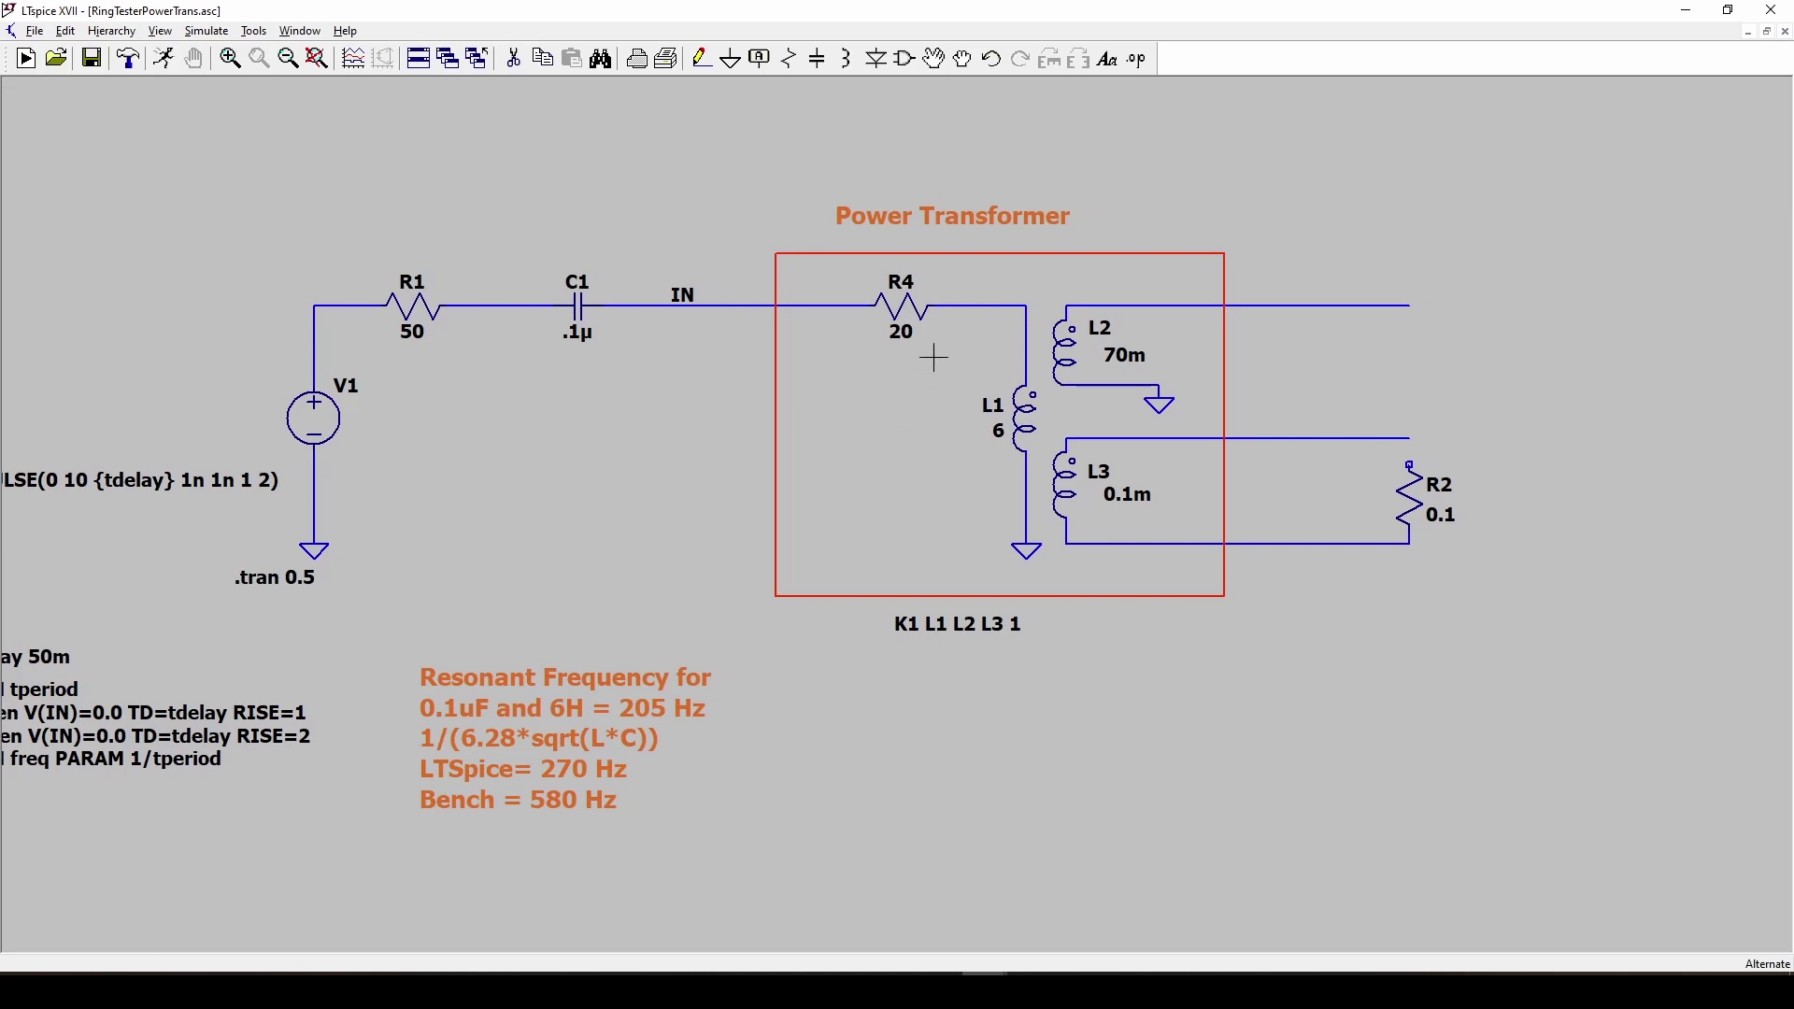
pyautogui.moveTo(933, 357); pyautogui.dragTo(908, 354)
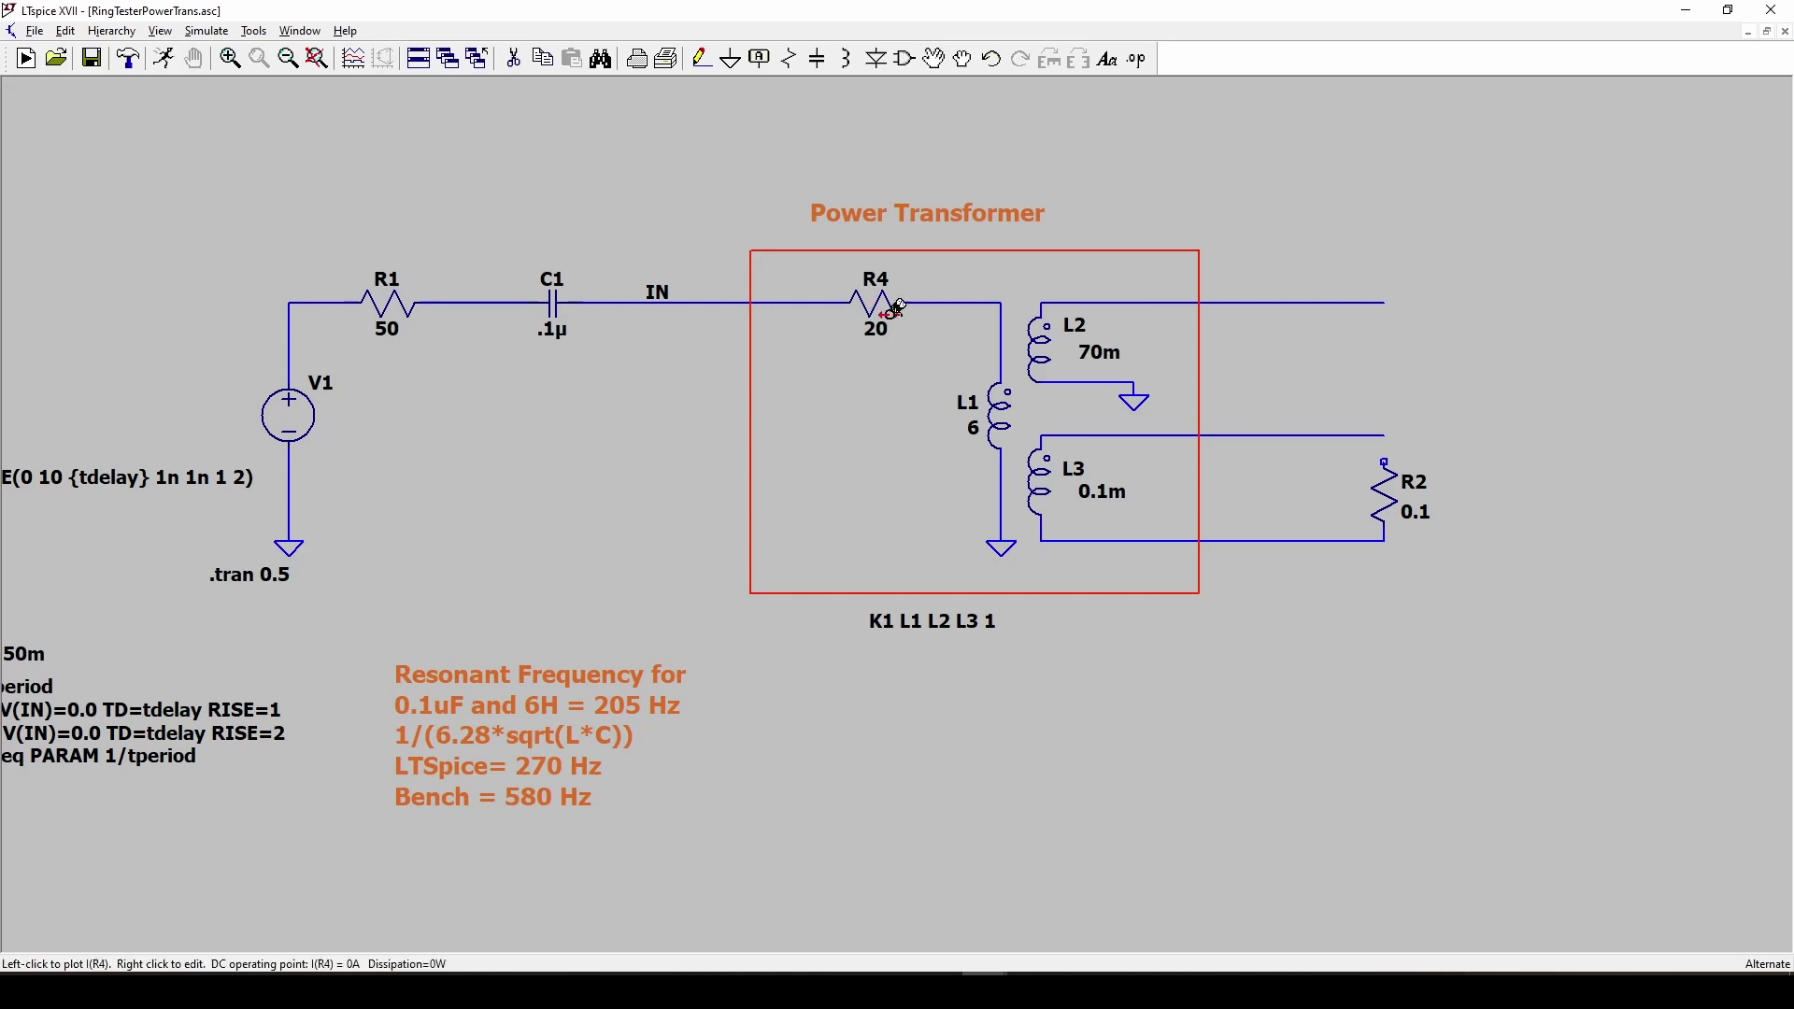
pyautogui.moveTo(944, 416); pyautogui.dragTo(970, 409)
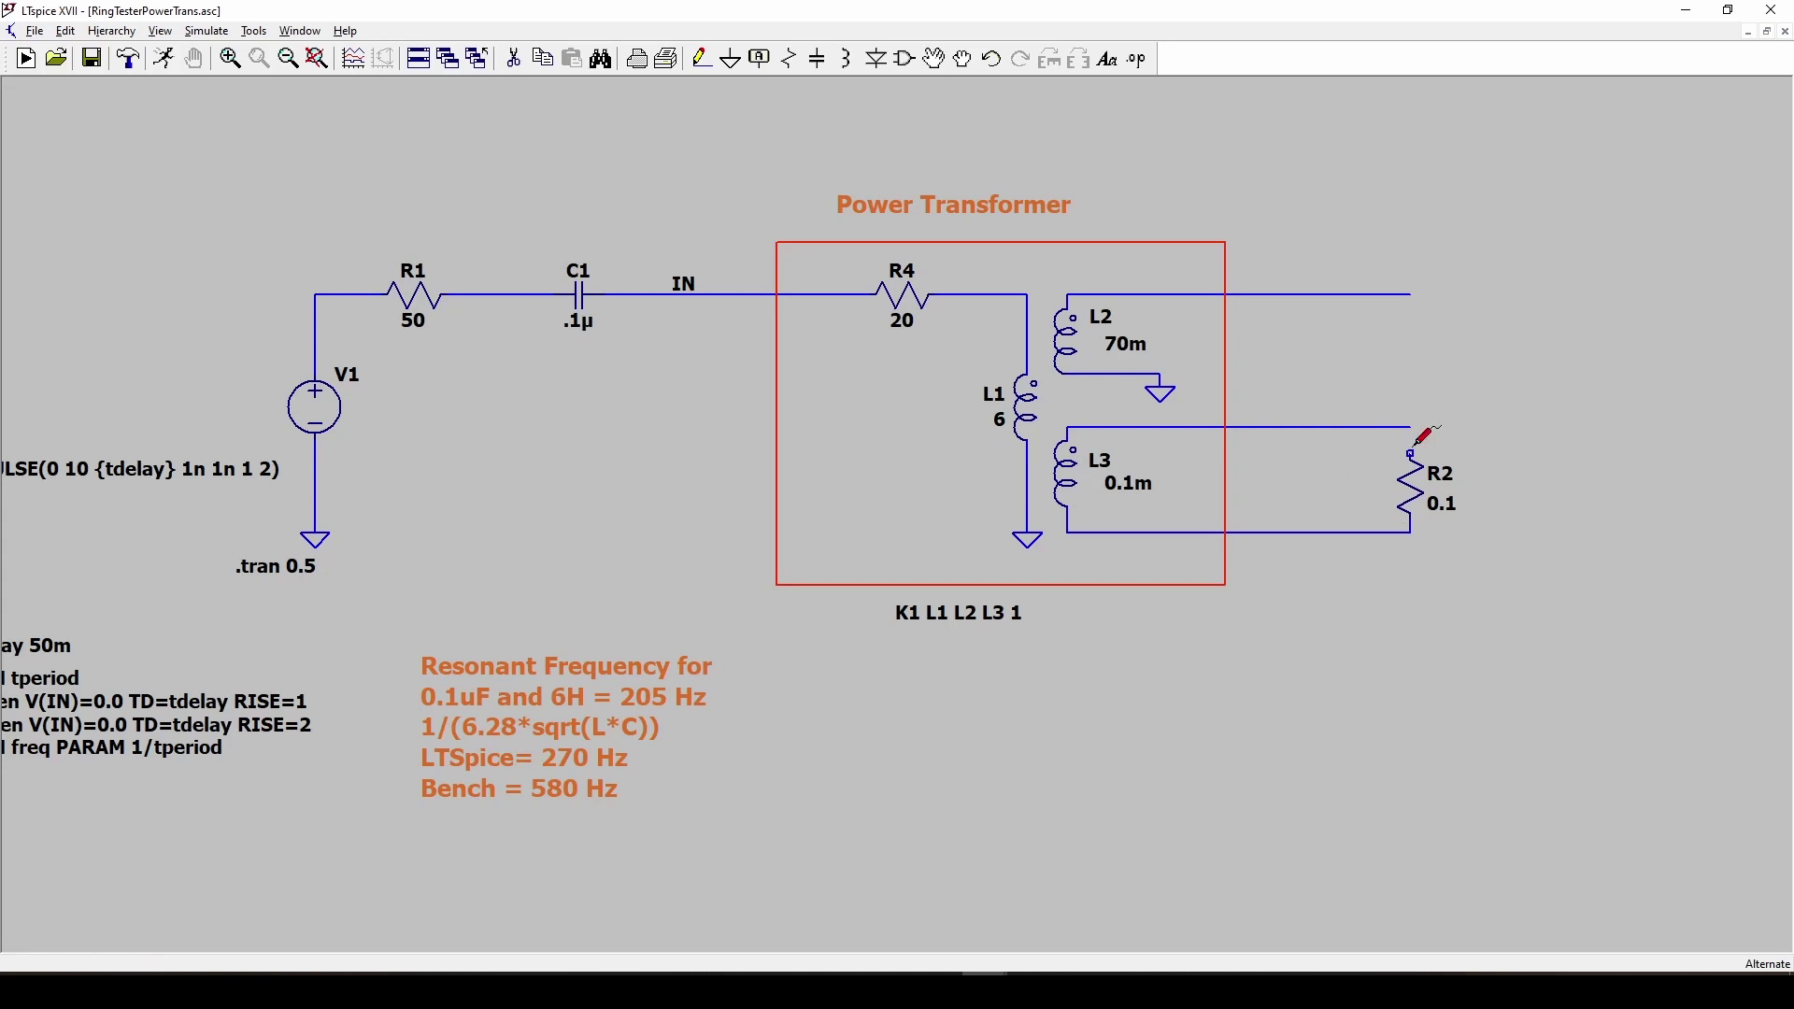
pyautogui.moveTo(969, 468); pyautogui.dragTo(1037, 464)
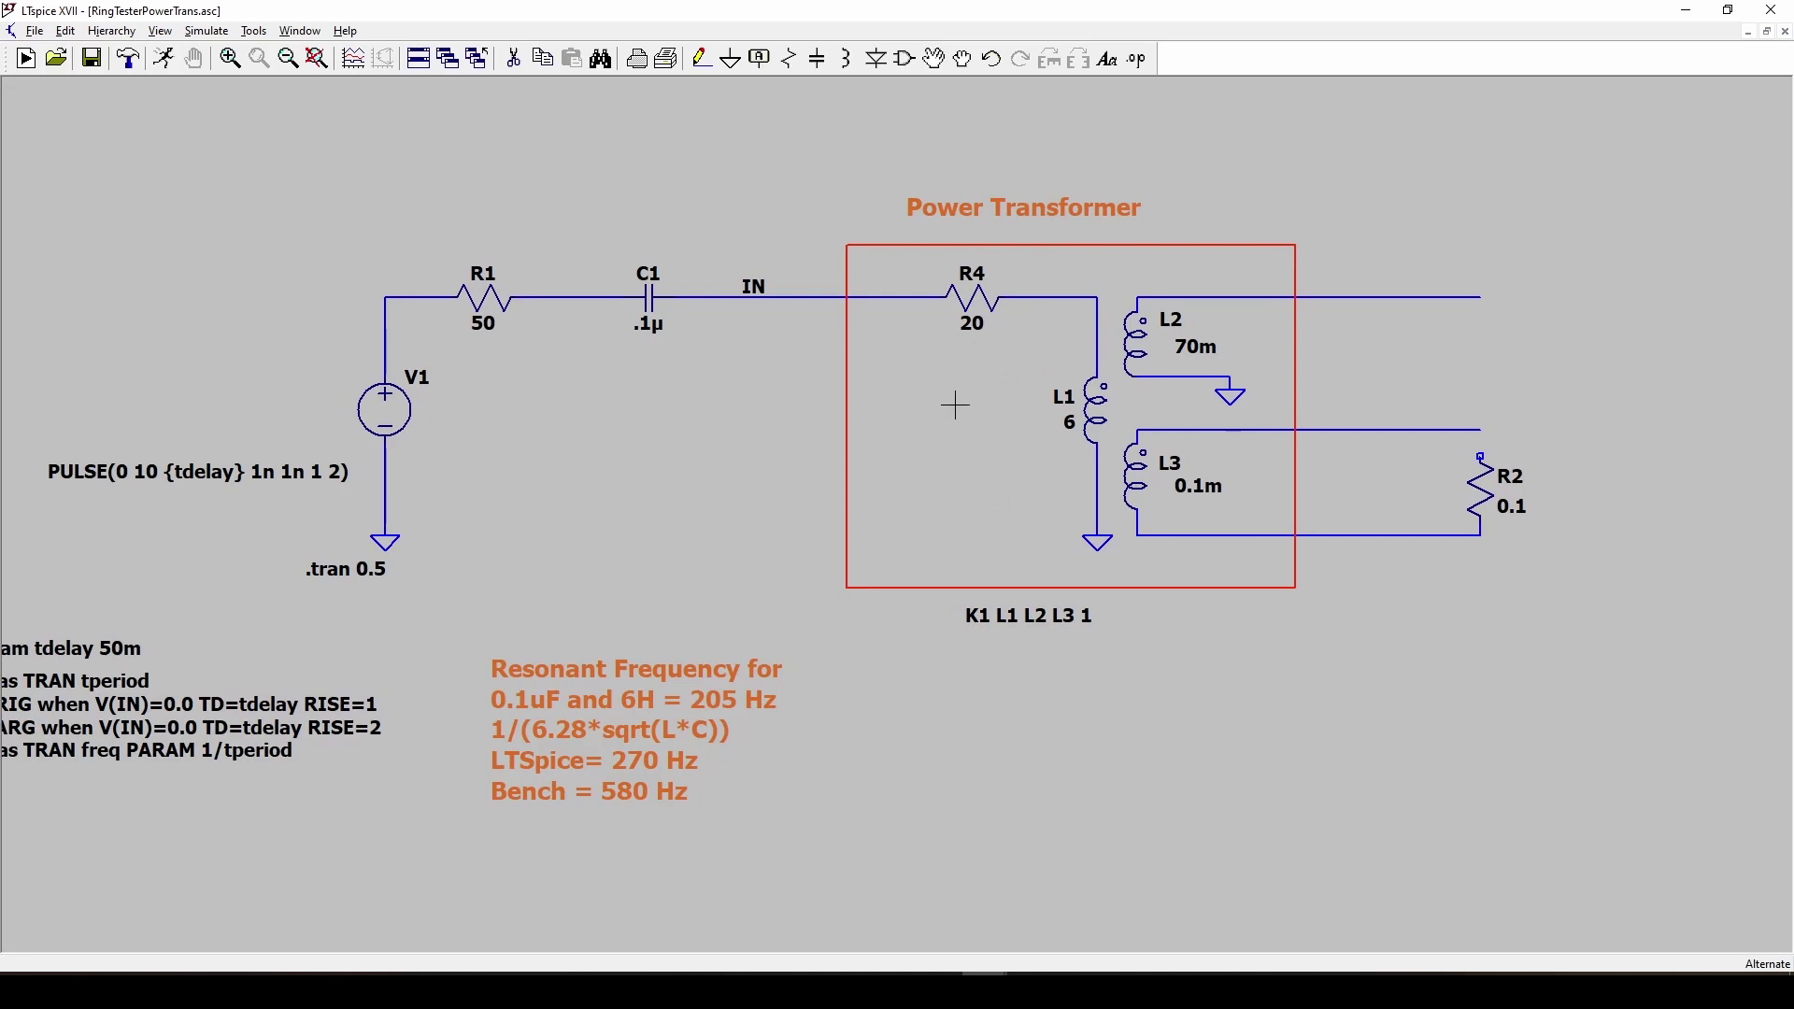
pyautogui.moveTo(963, 413); pyautogui.dragTo(956, 423)
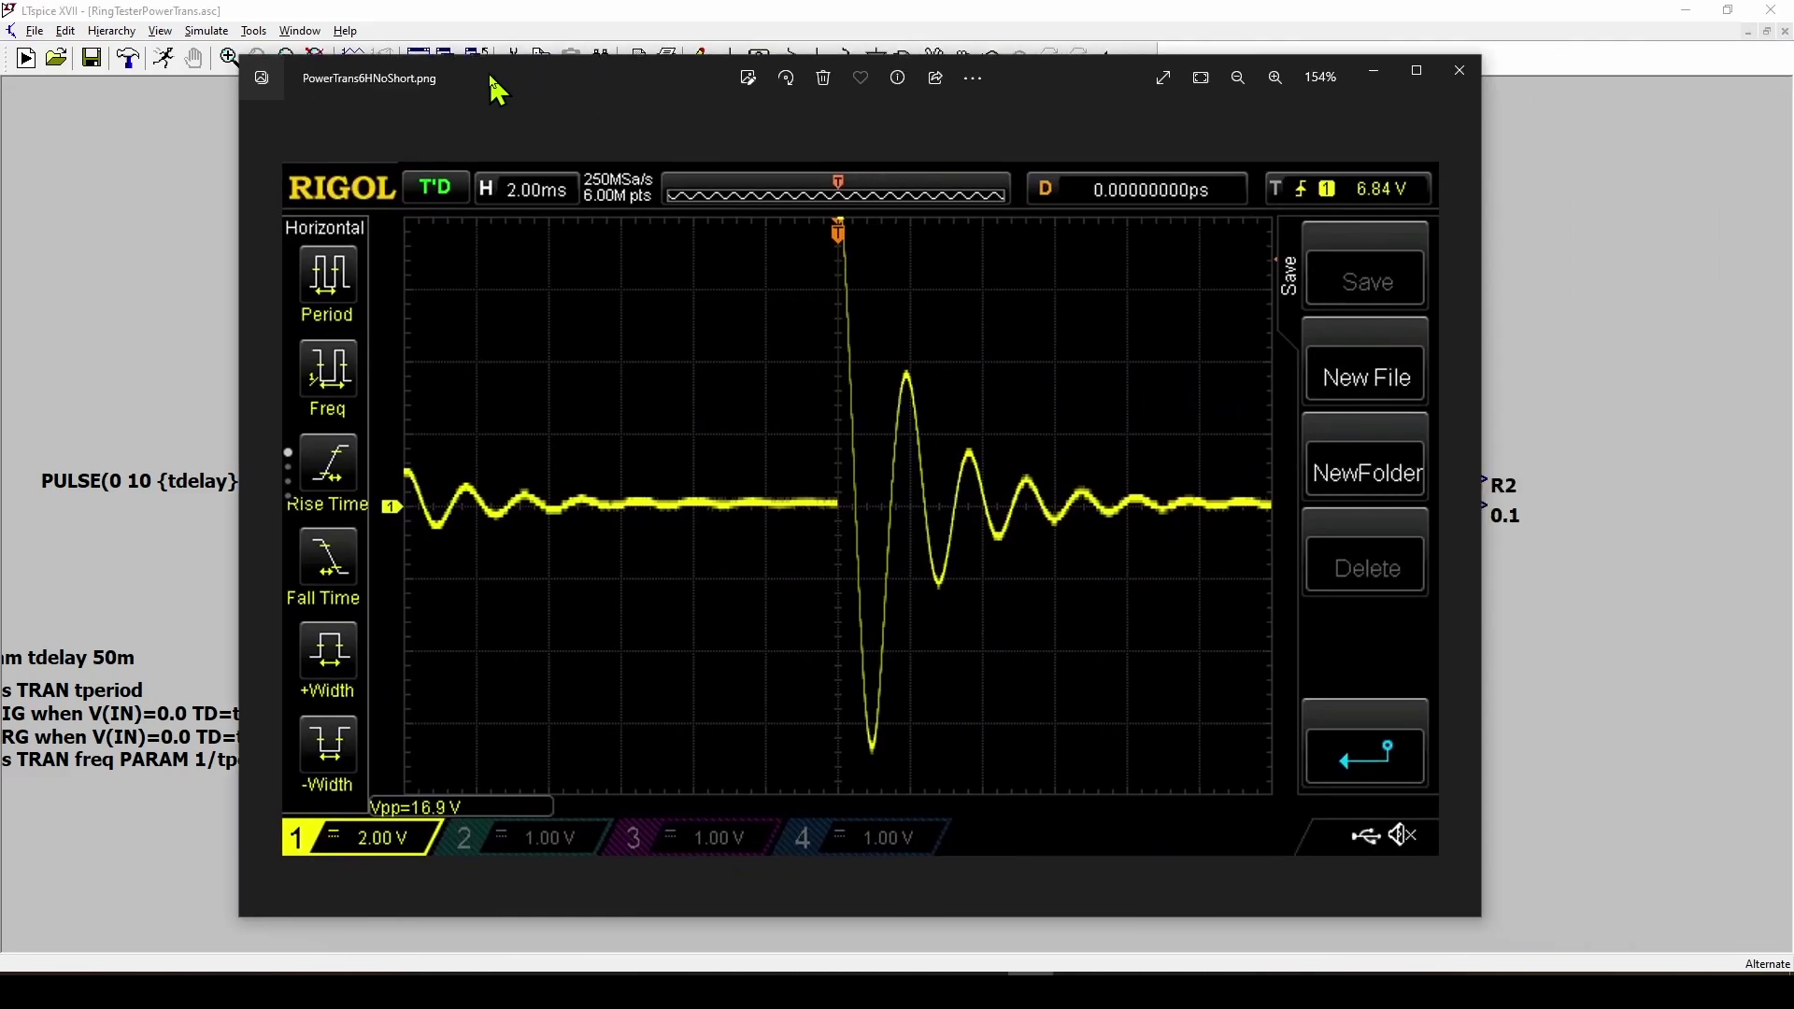
pyautogui.moveTo(488, 70); pyautogui.dragTo(463, 47)
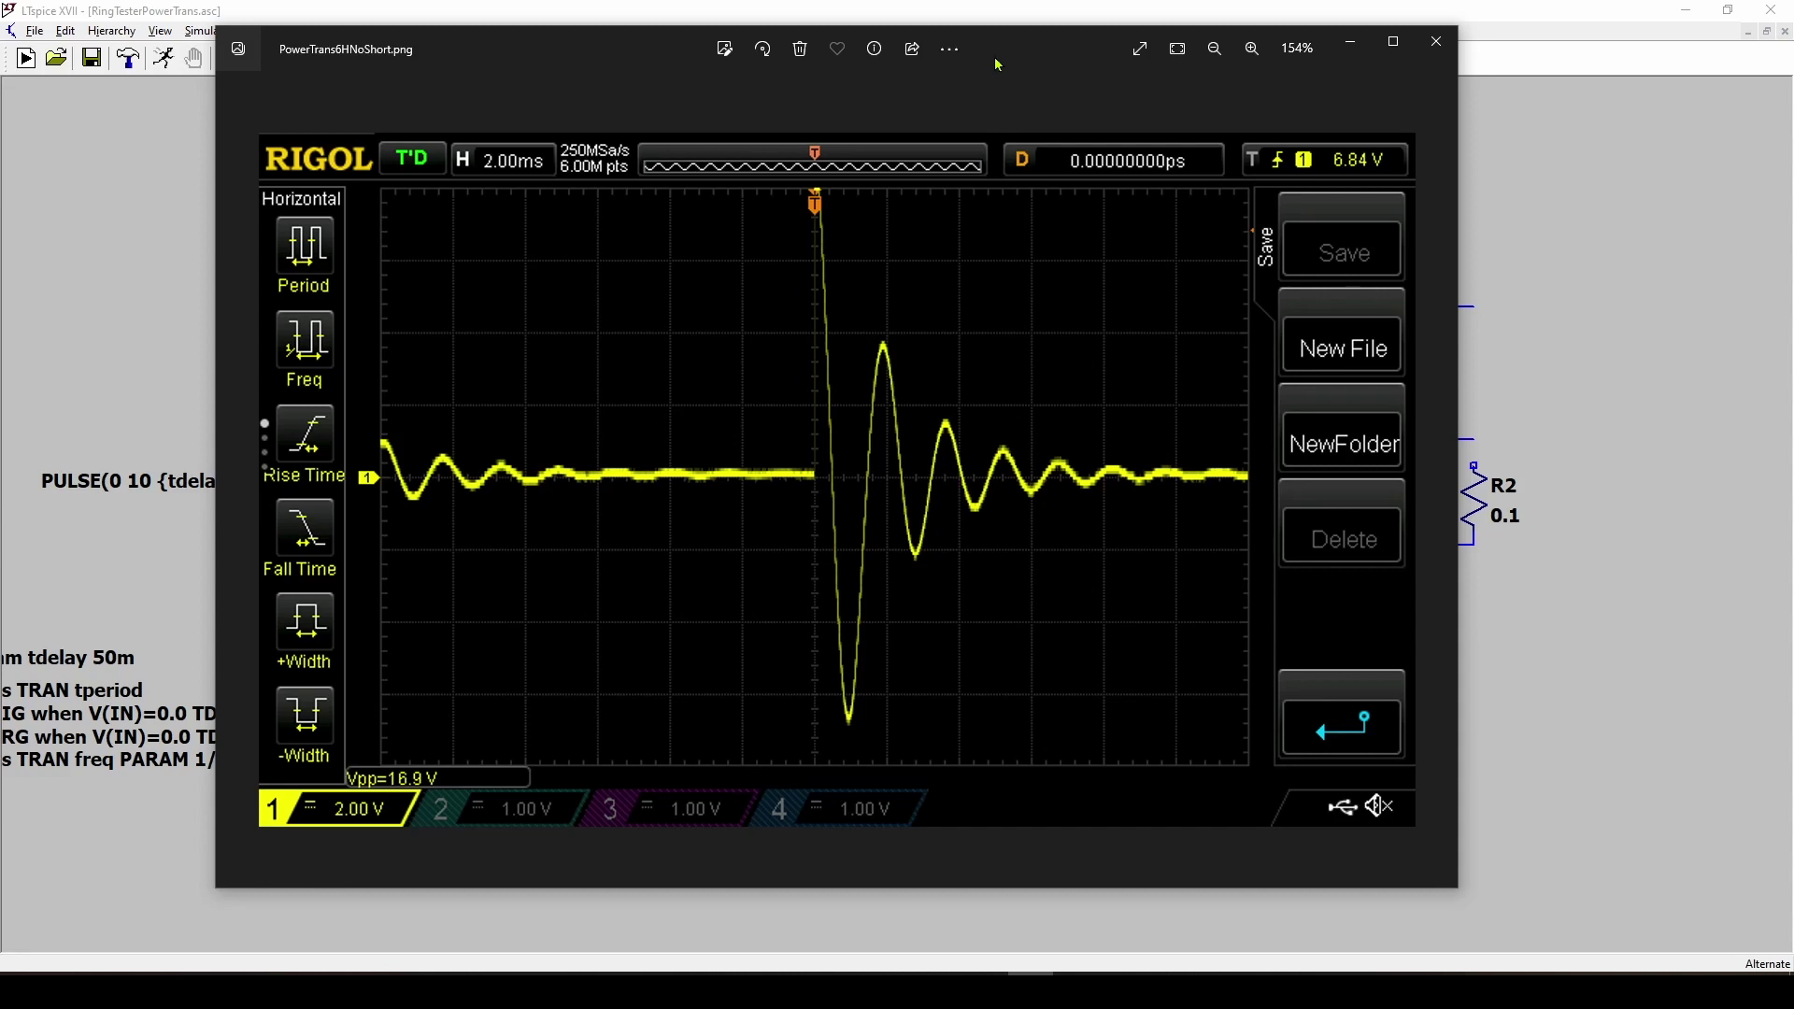
# - Shift the Rigol capture window slightly left, then close it to return to the schematic
pyautogui.moveTo(997, 48); pyautogui.dragTo(976, 68)
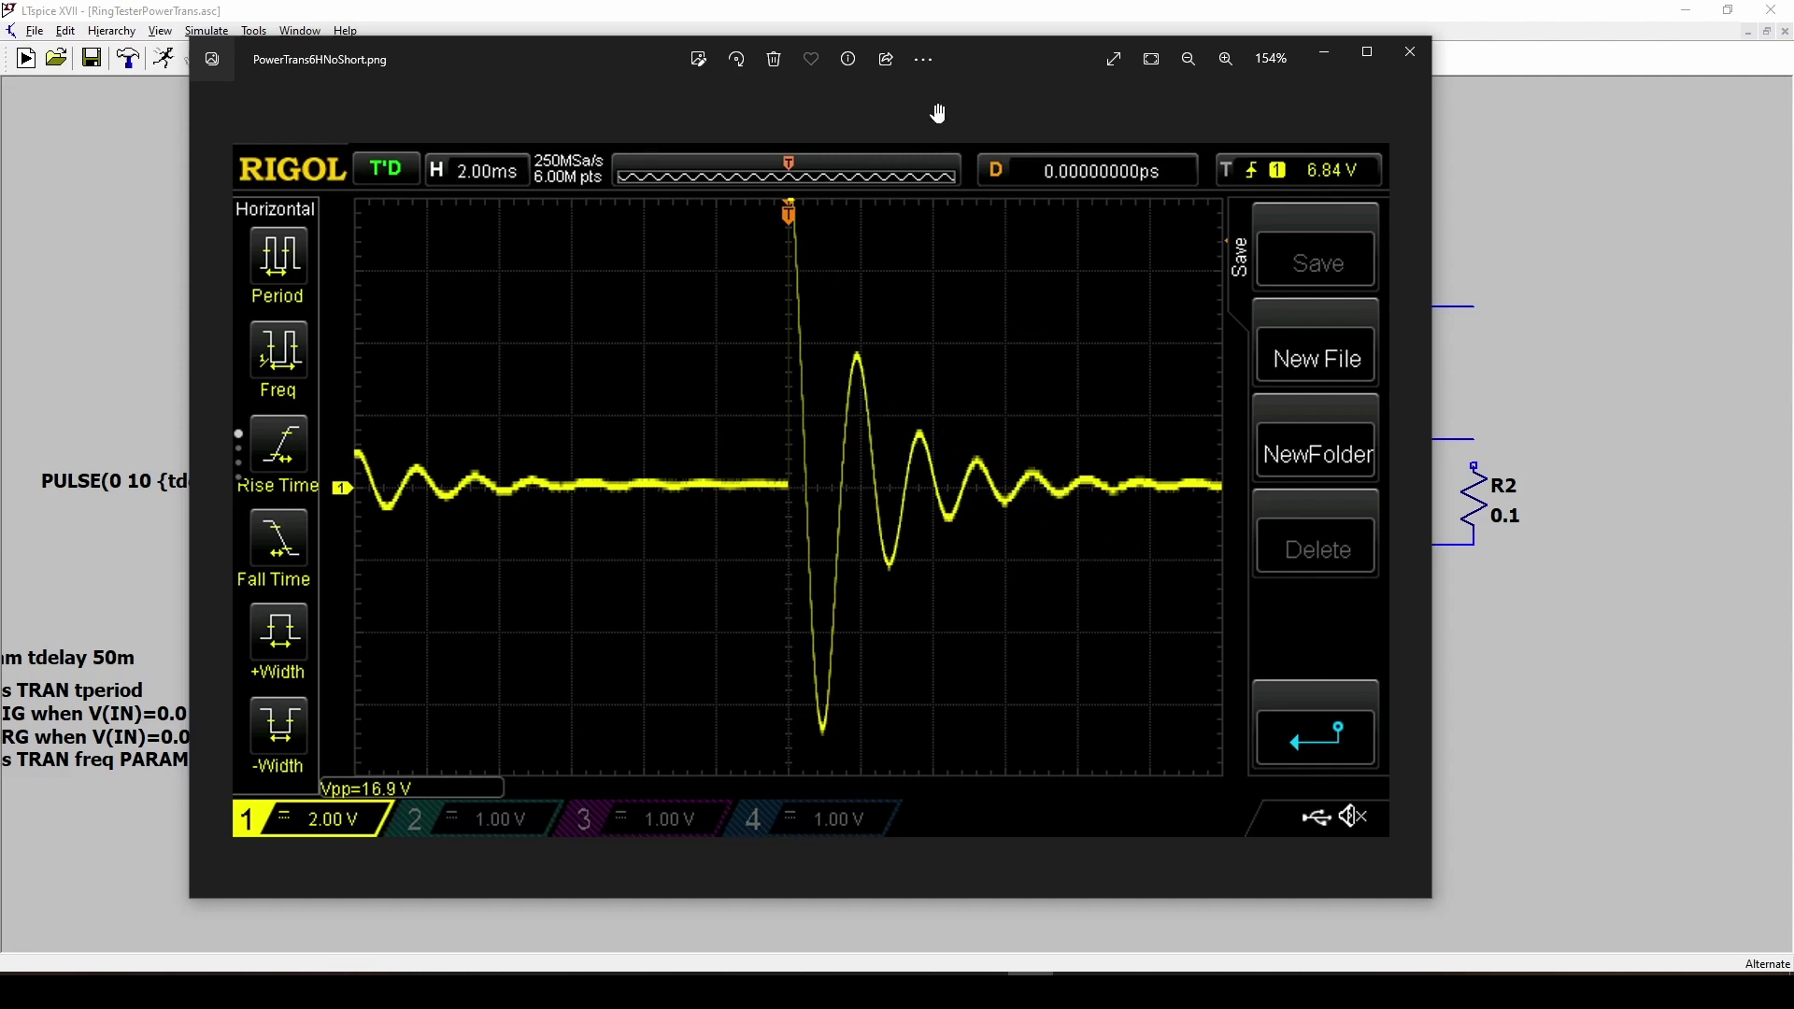
pyautogui.hotkey('alt', 'F4')
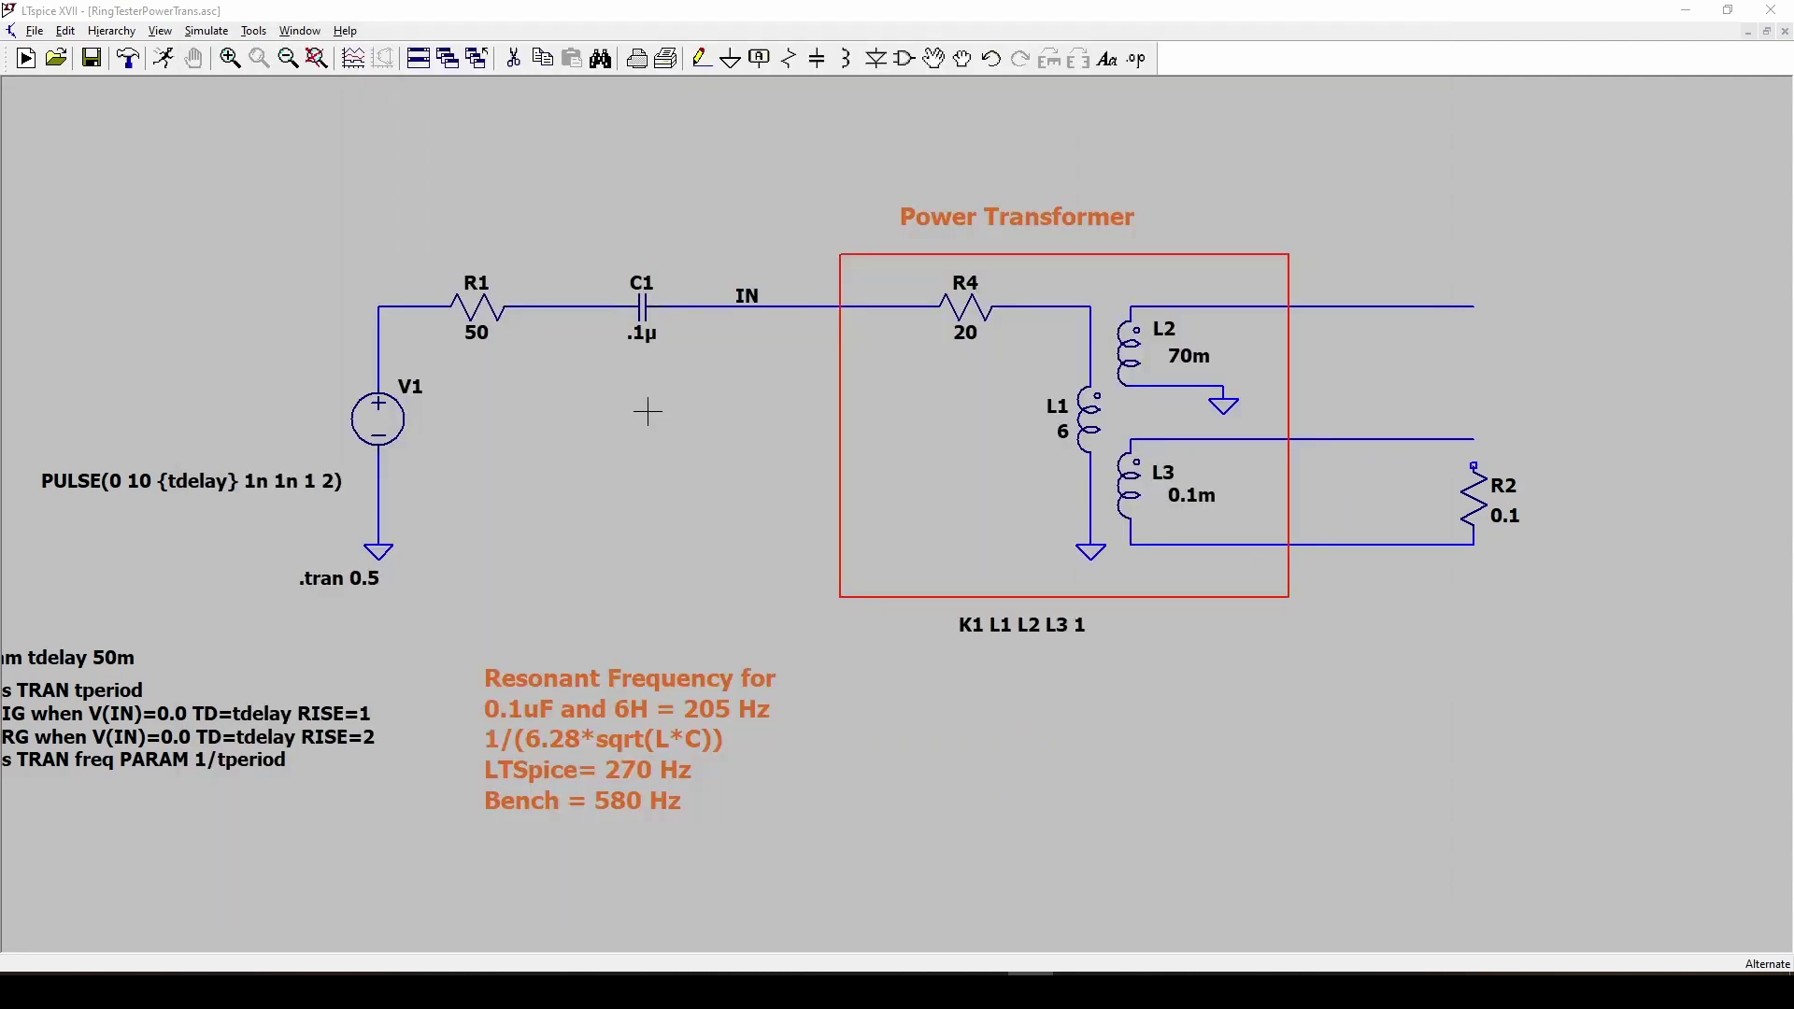
# - Run the transient simulation, enlarge the V(in) plot and compare its ring with the bench capture
pyautogui.click(163, 58)
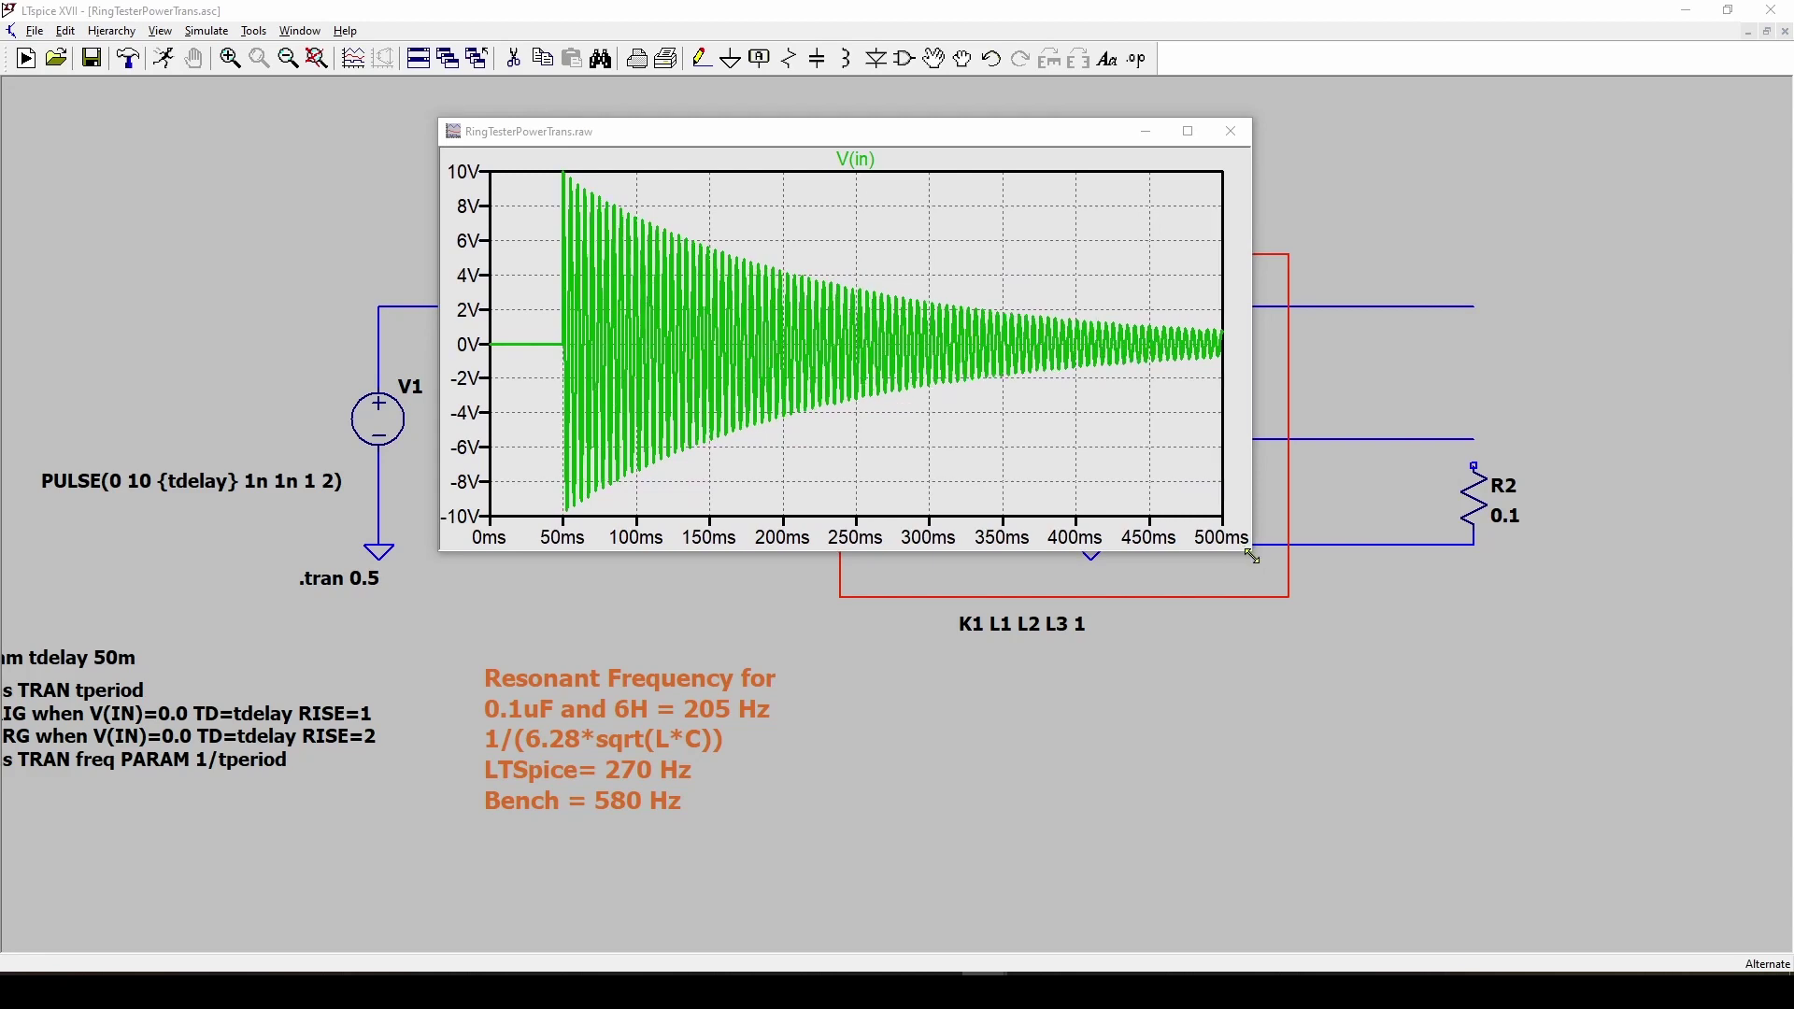
pyautogui.moveTo(1257, 554); pyautogui.dragTo(1533, 806)
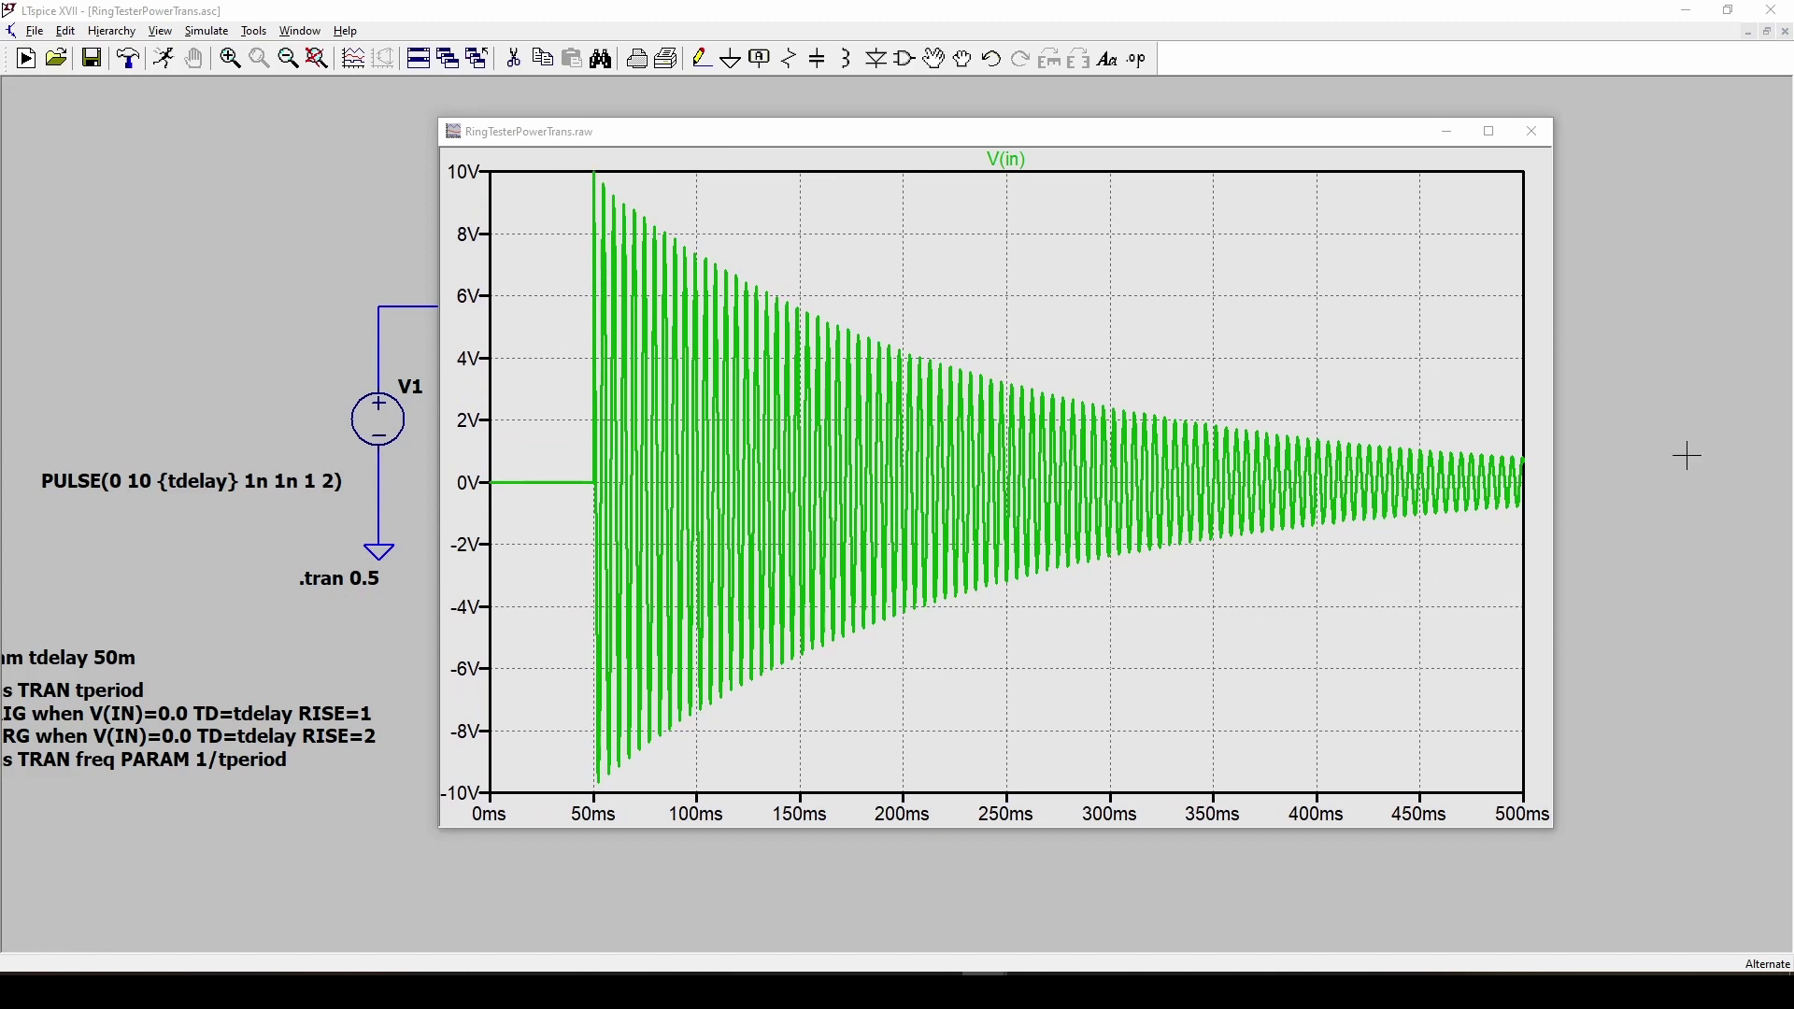
pyautogui.moveTo(1793, 184); pyautogui.dragTo(1793, 84)
pyautogui.moveTo(1203, 135); pyautogui.dragTo(1124, 116)
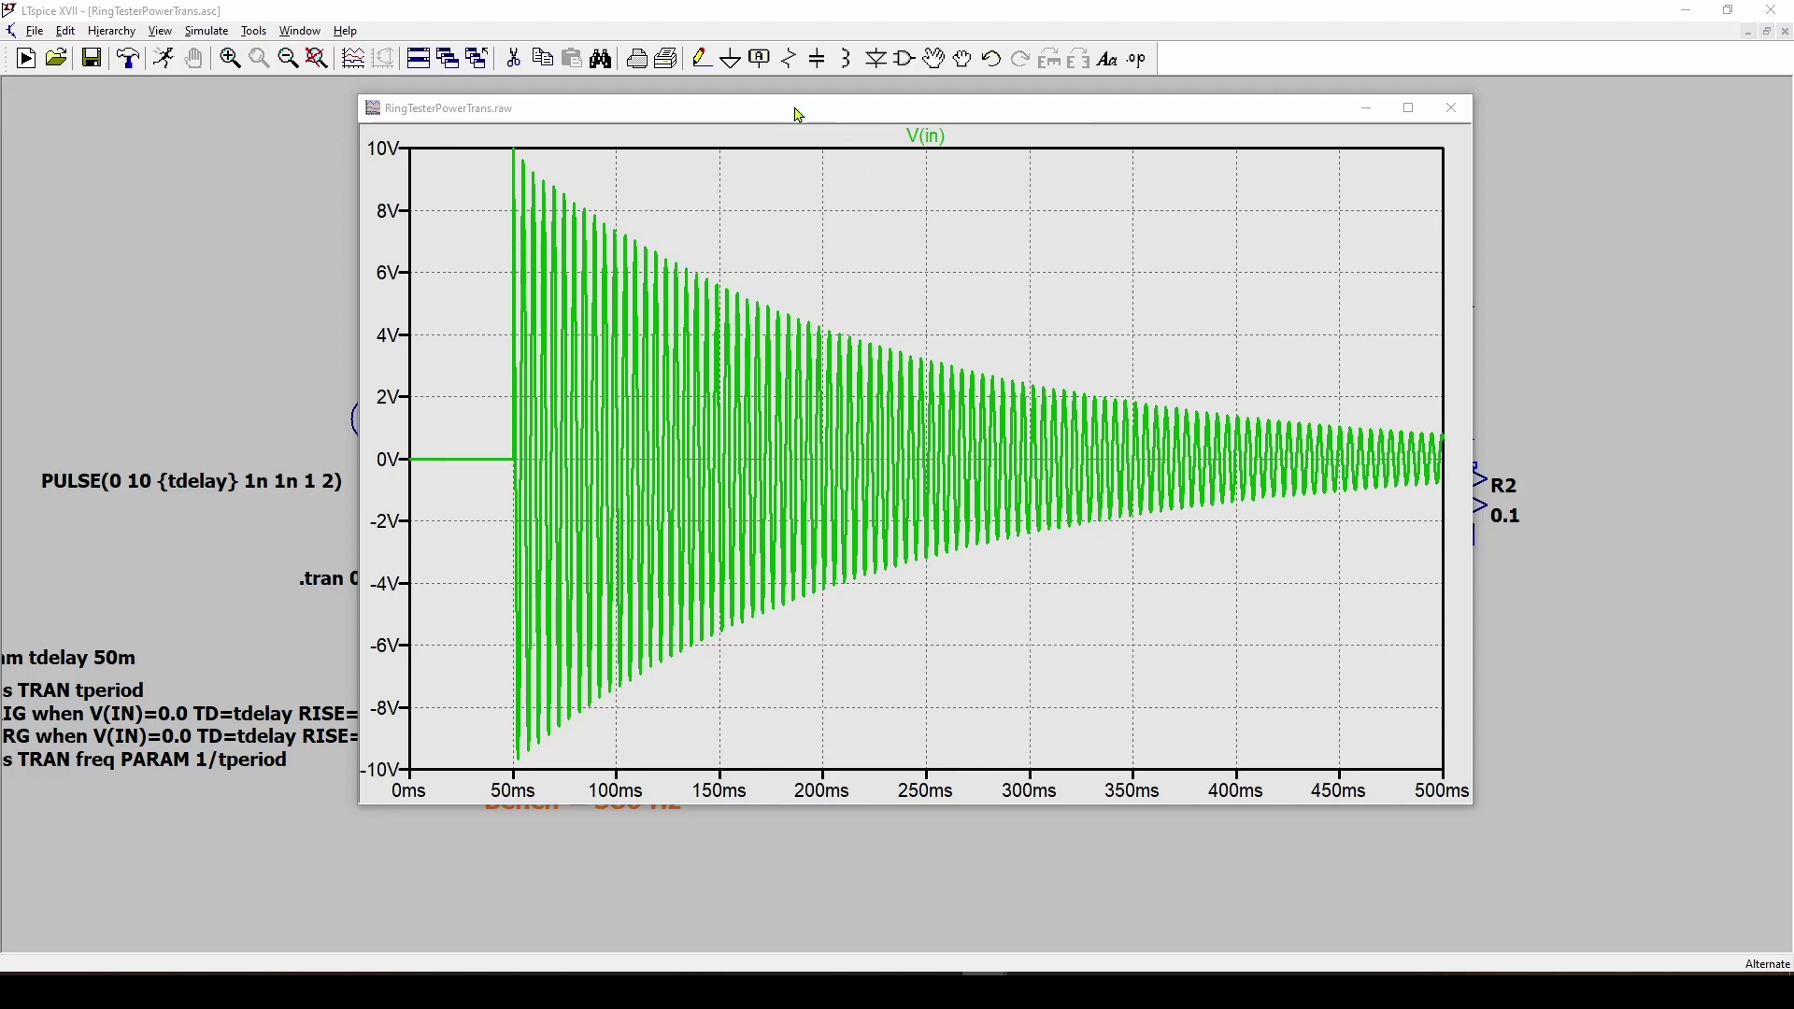
pyautogui.moveTo(797, 119); pyautogui.dragTo(831, 119)
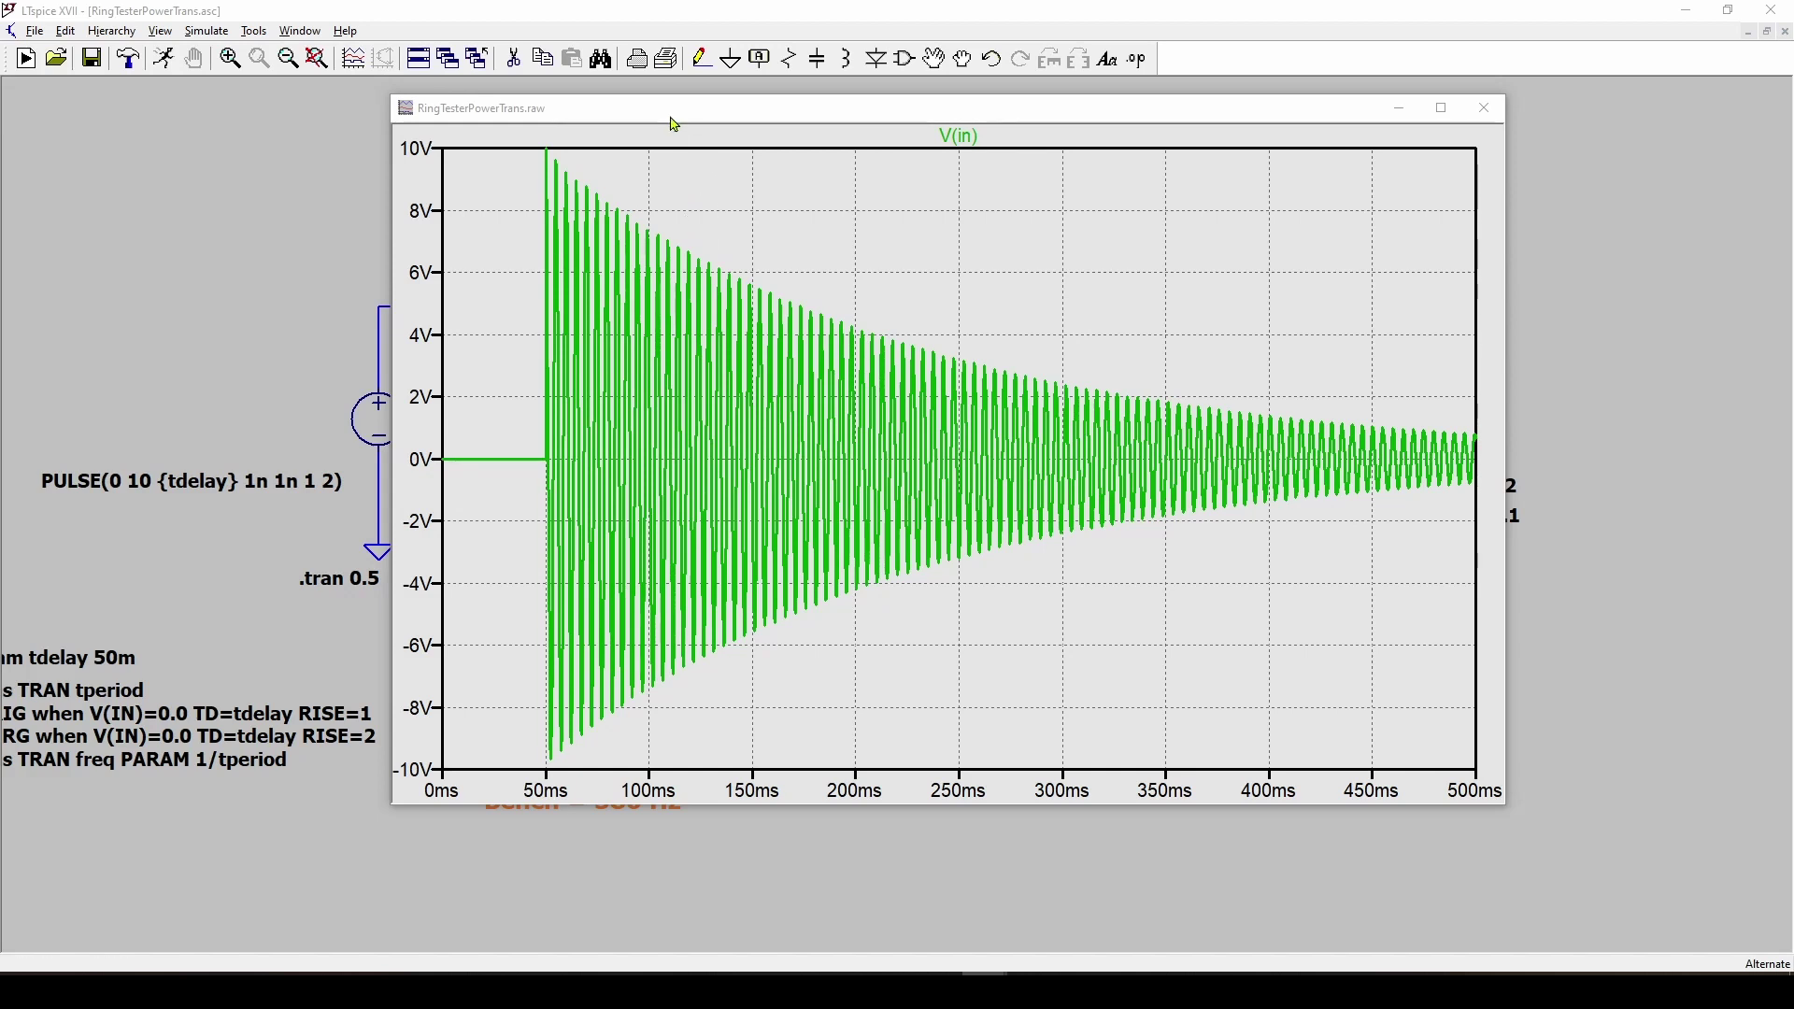
pyautogui.hotkey('alt', 'Tab')
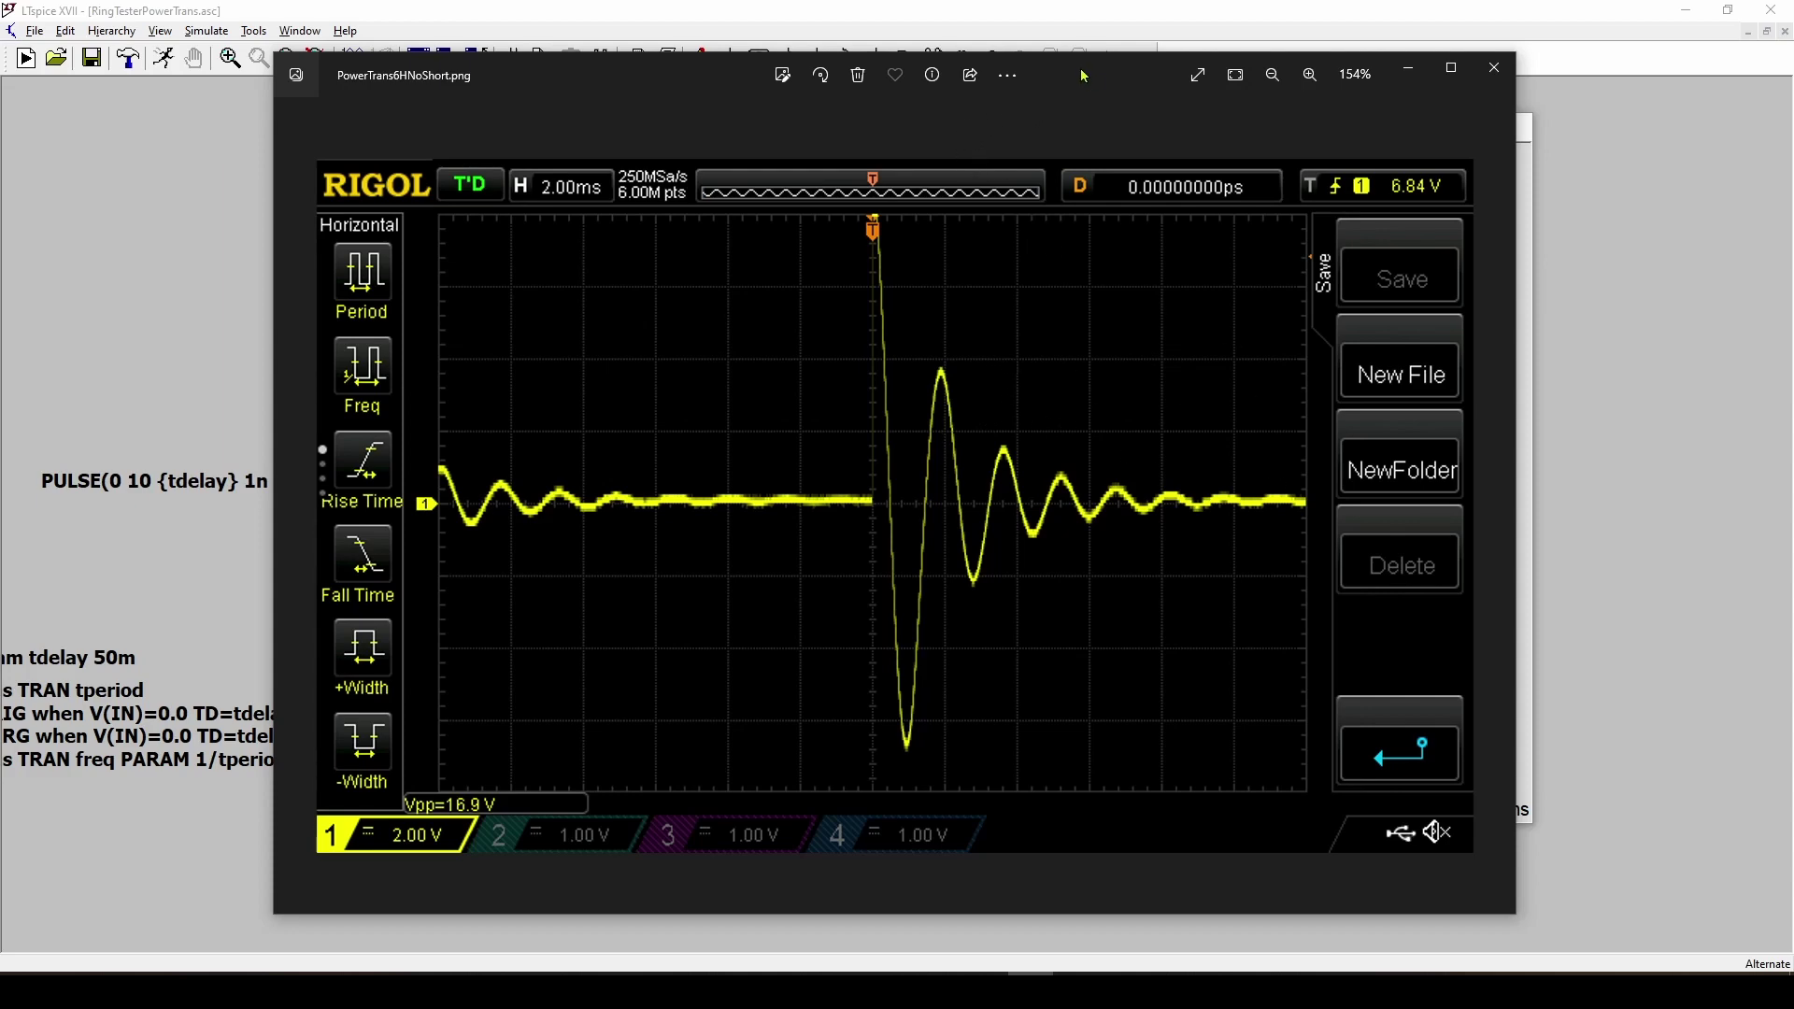
pyautogui.hotkey('alt', 'F4')
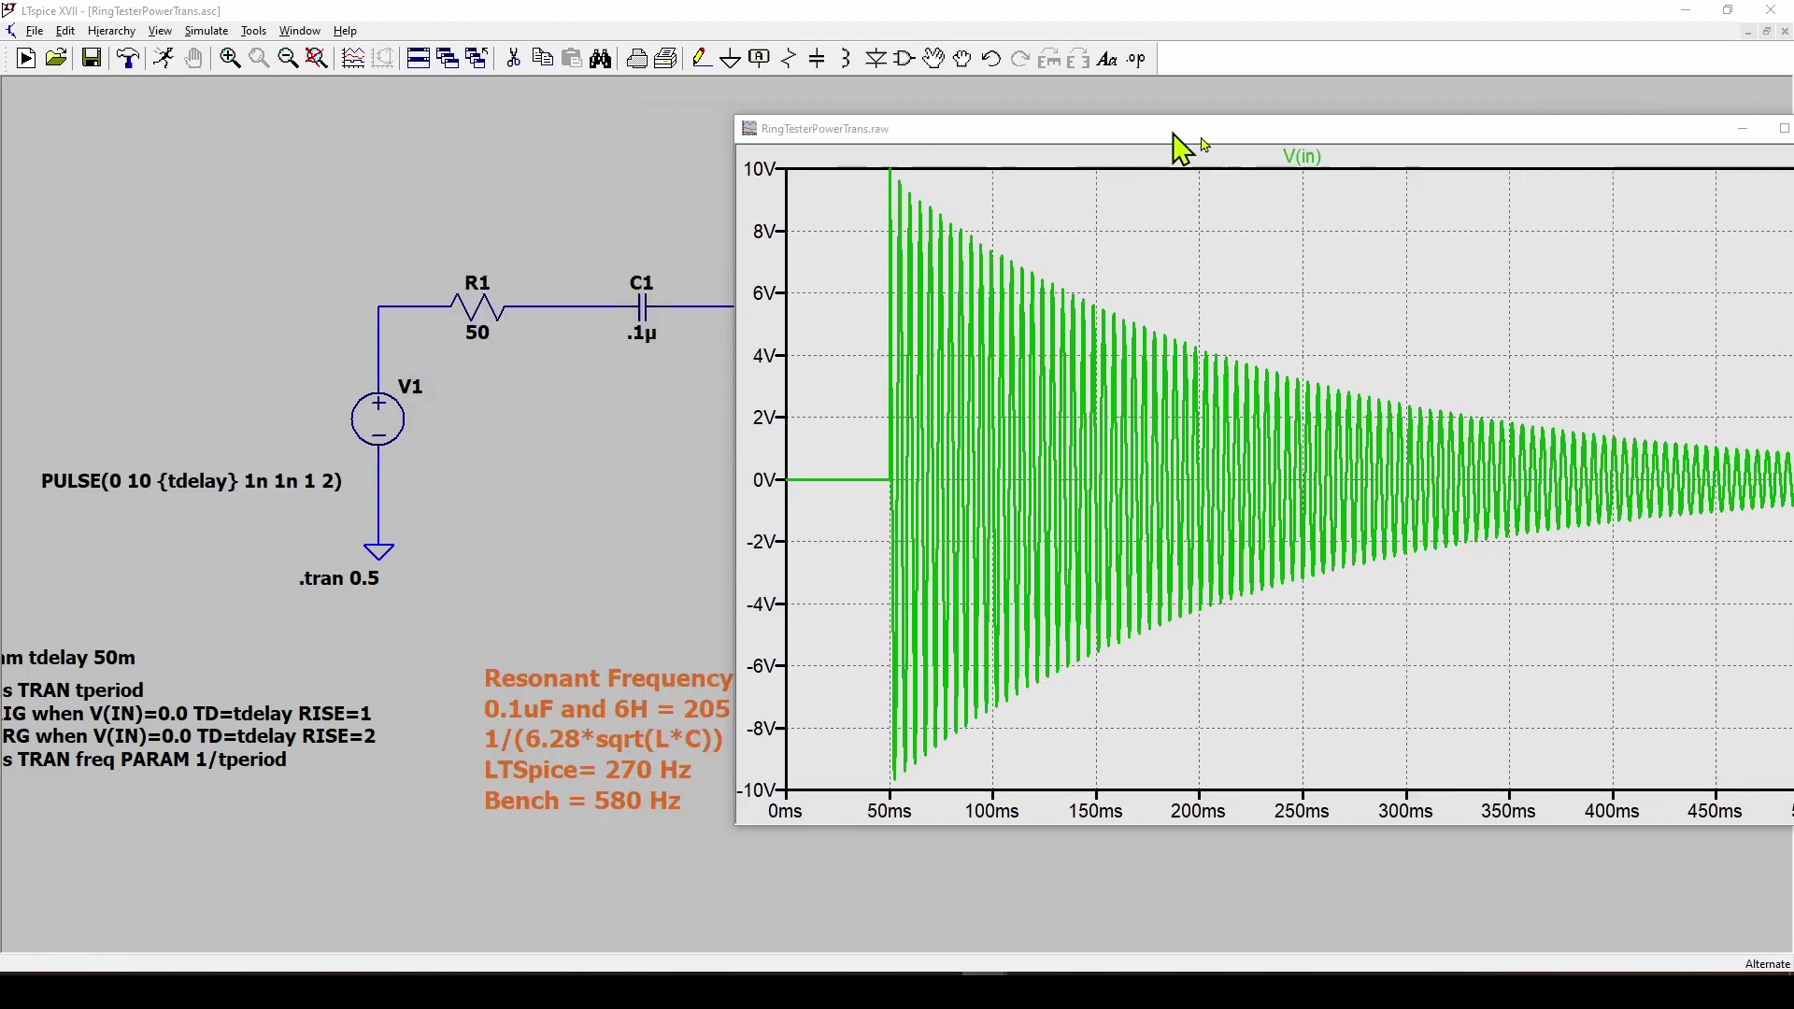
pyautogui.moveTo(863, 136); pyautogui.dragTo(1179, 140)
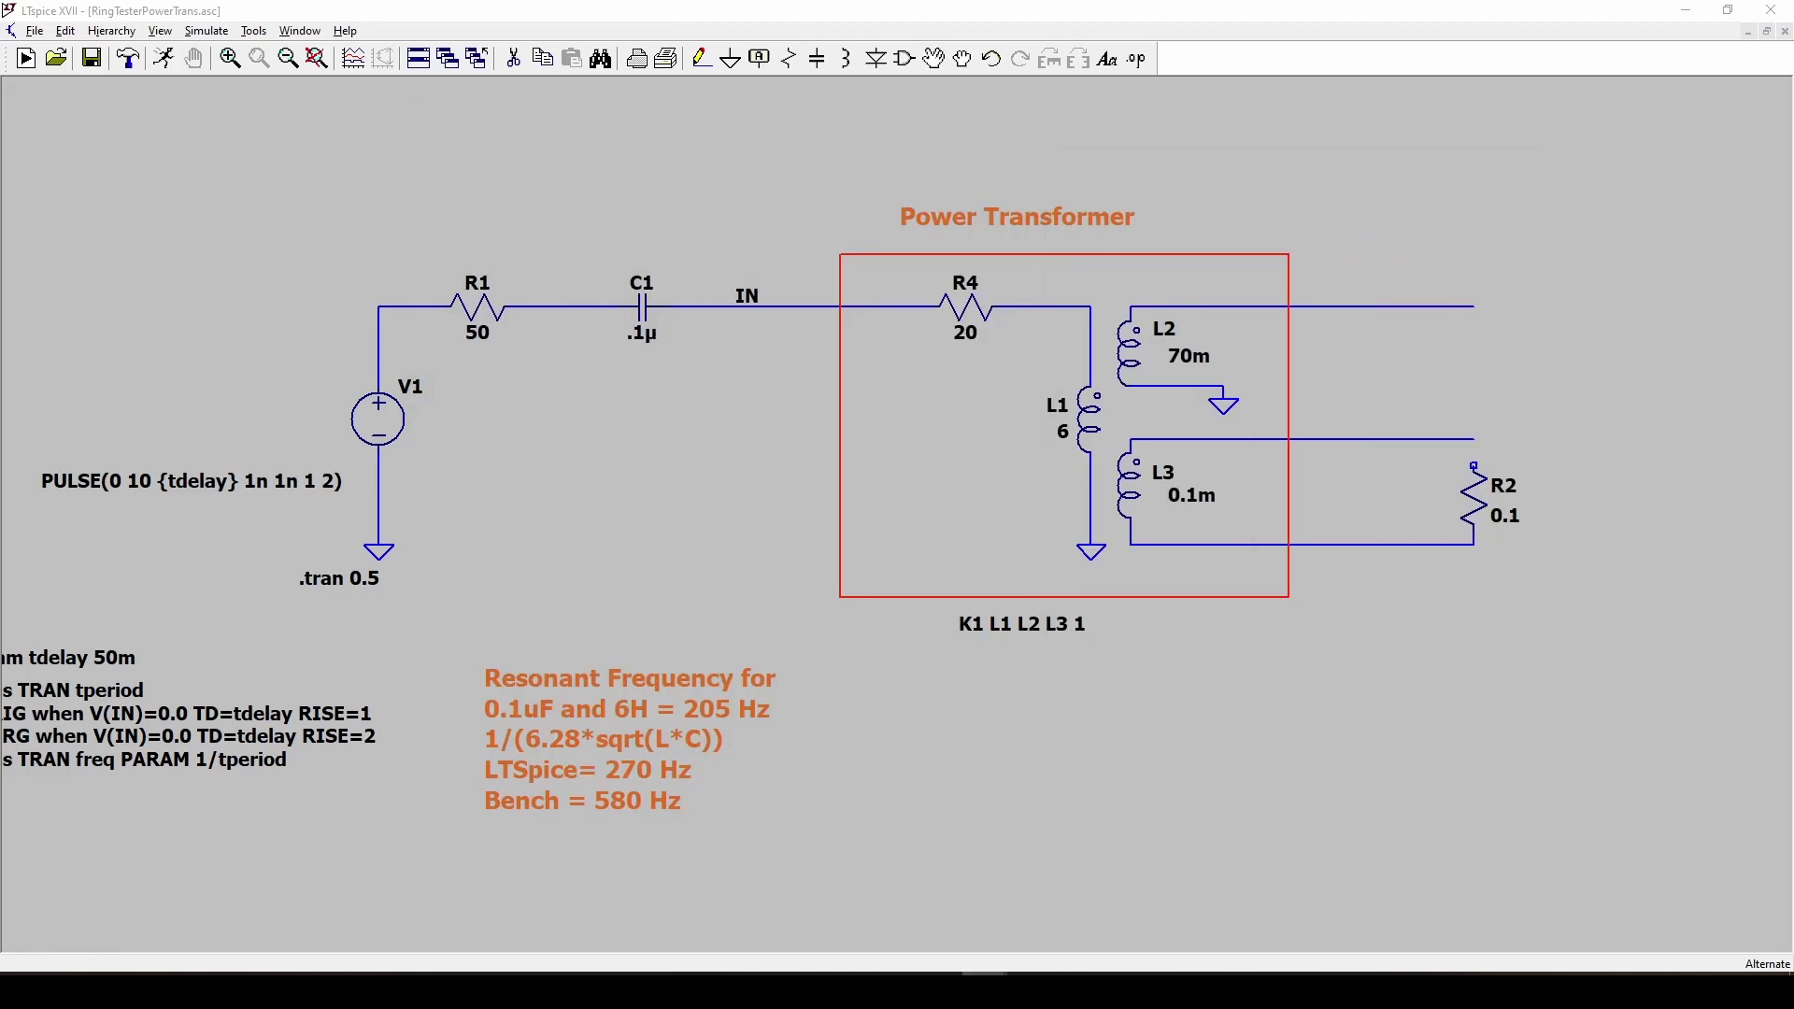
pyautogui.click(1074, 449)
pyautogui.moveTo(923, 455); pyautogui.dragTo(981, 458)
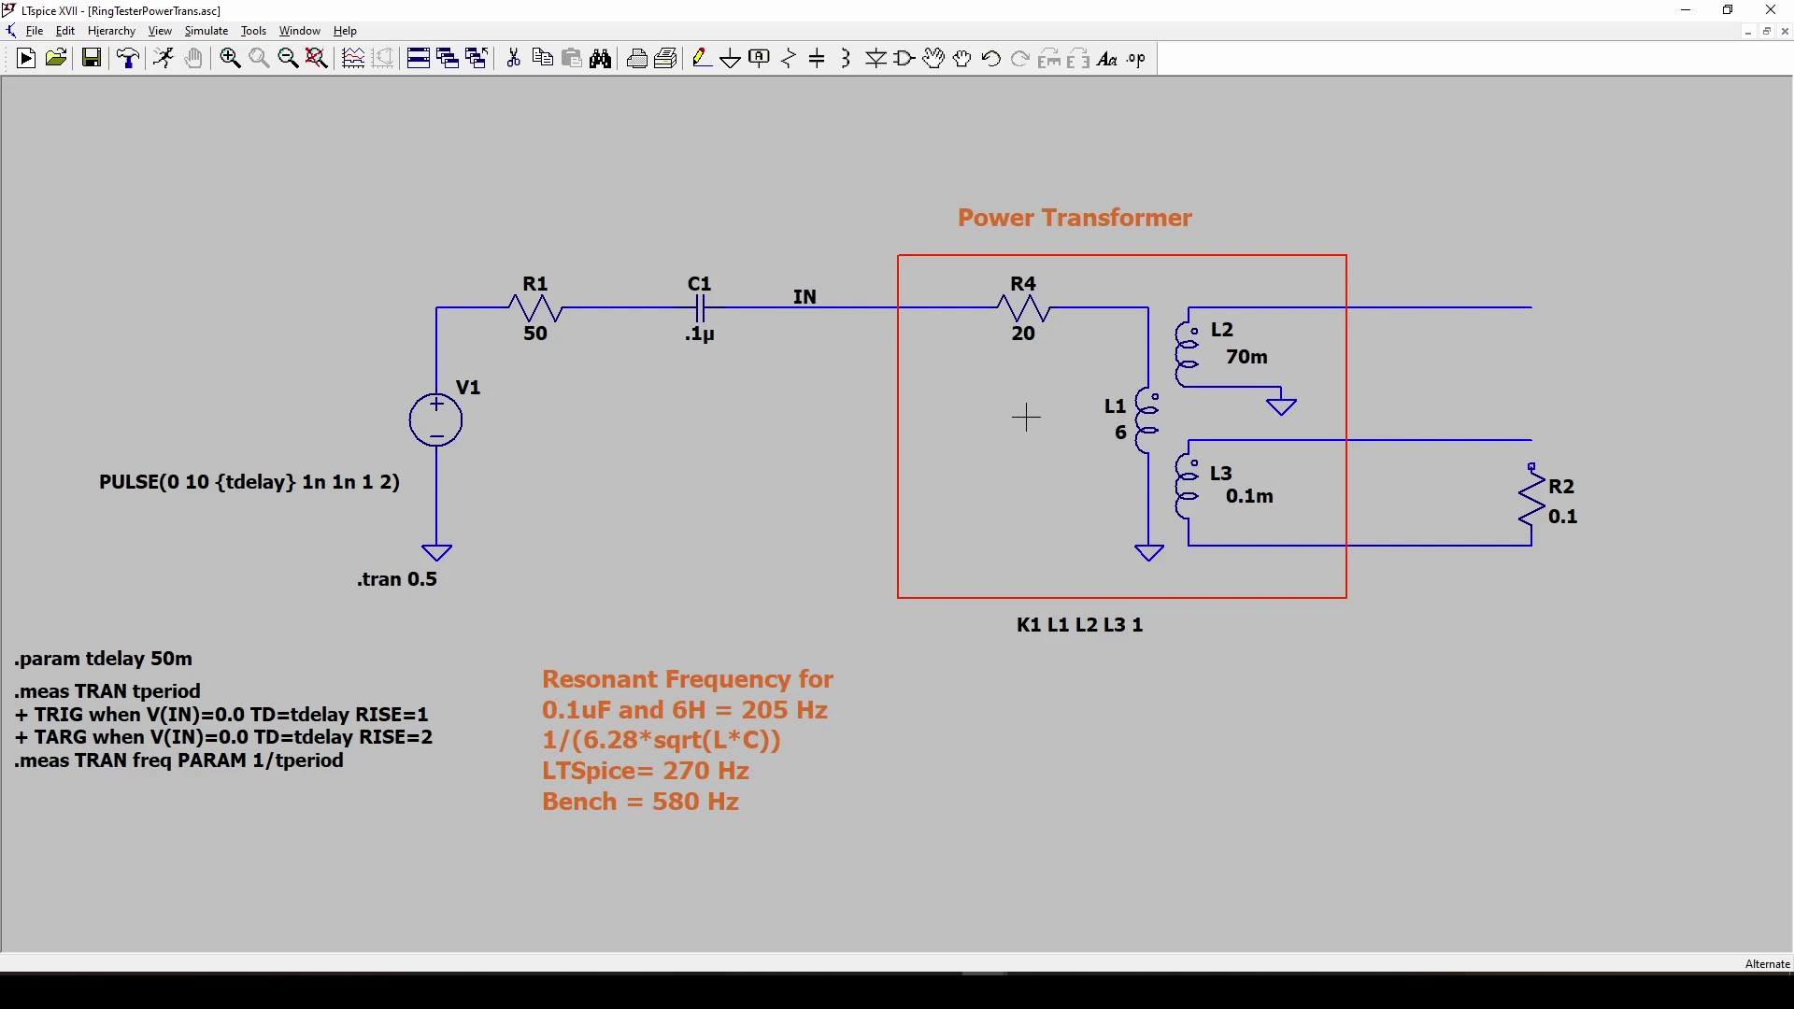
pyautogui.moveTo(1025, 417); pyautogui.dragTo(1030, 420)
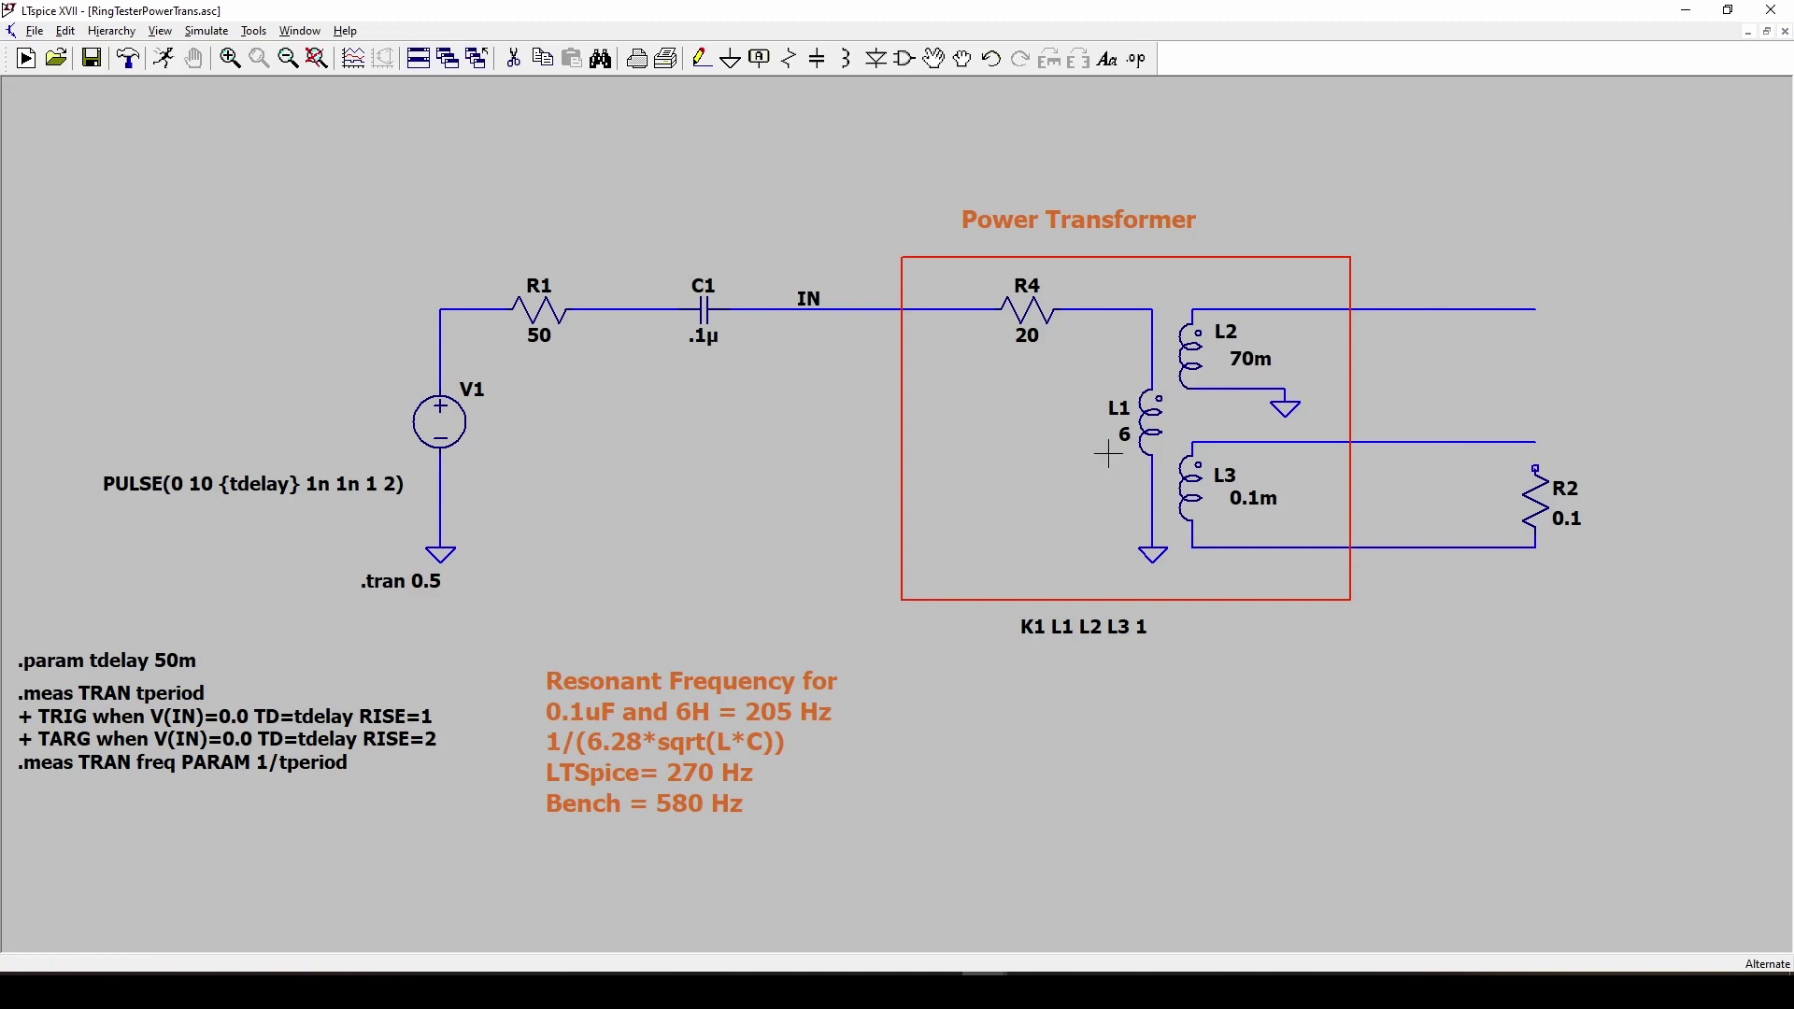
pyautogui.press('Right')
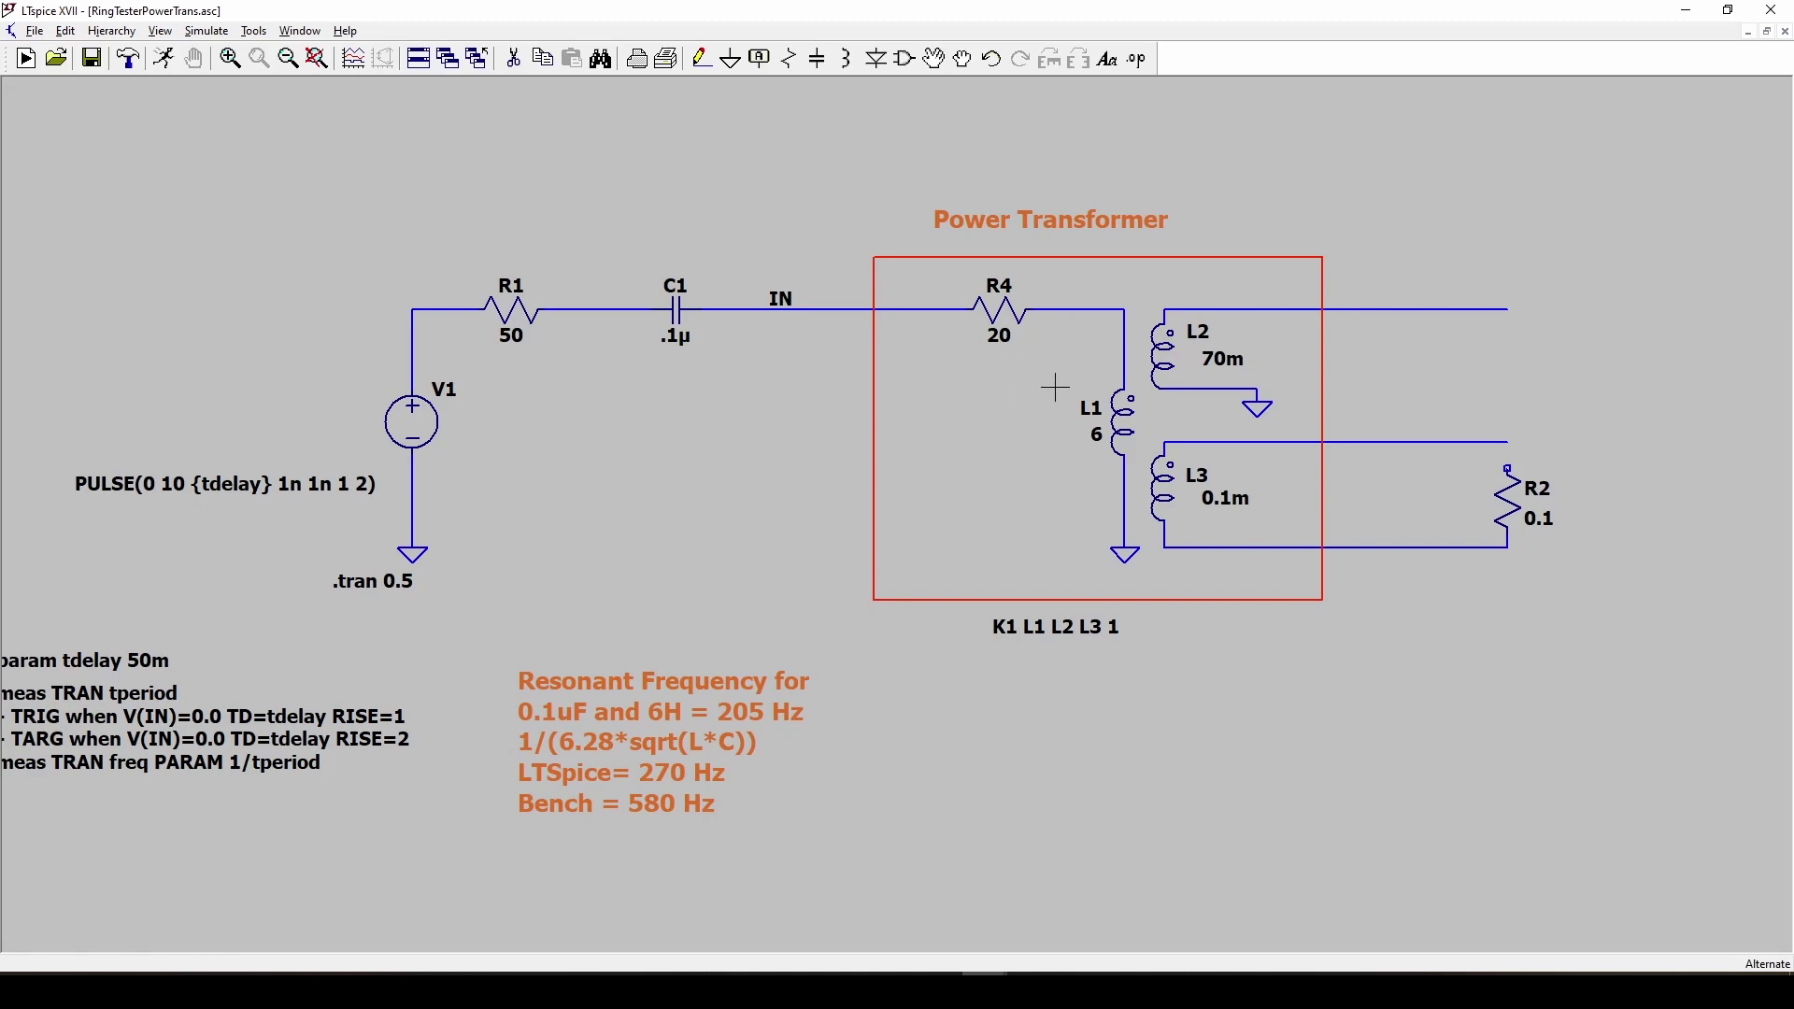
pyautogui.press('F9')
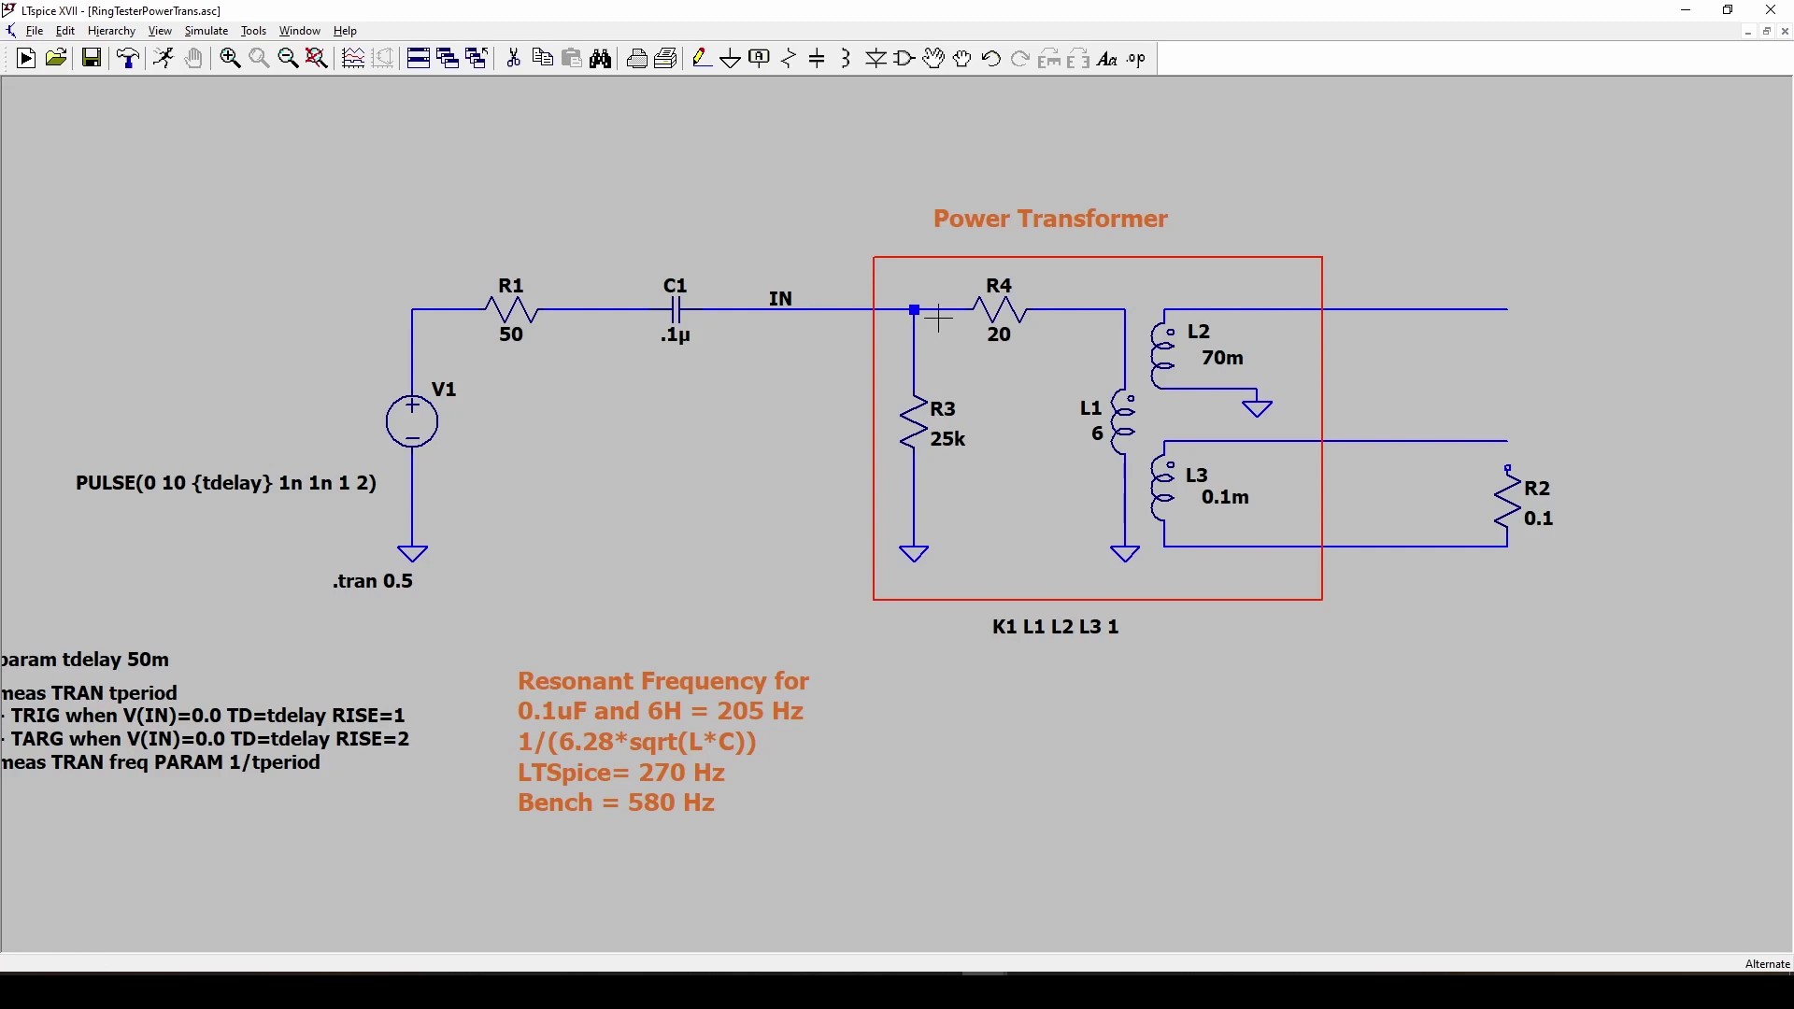
# - Re-run the simulation with the 25k R3 added and reposition the new V(in) plot window
pyautogui.moveTo(1013, 483); pyautogui.dragTo(1010, 481)
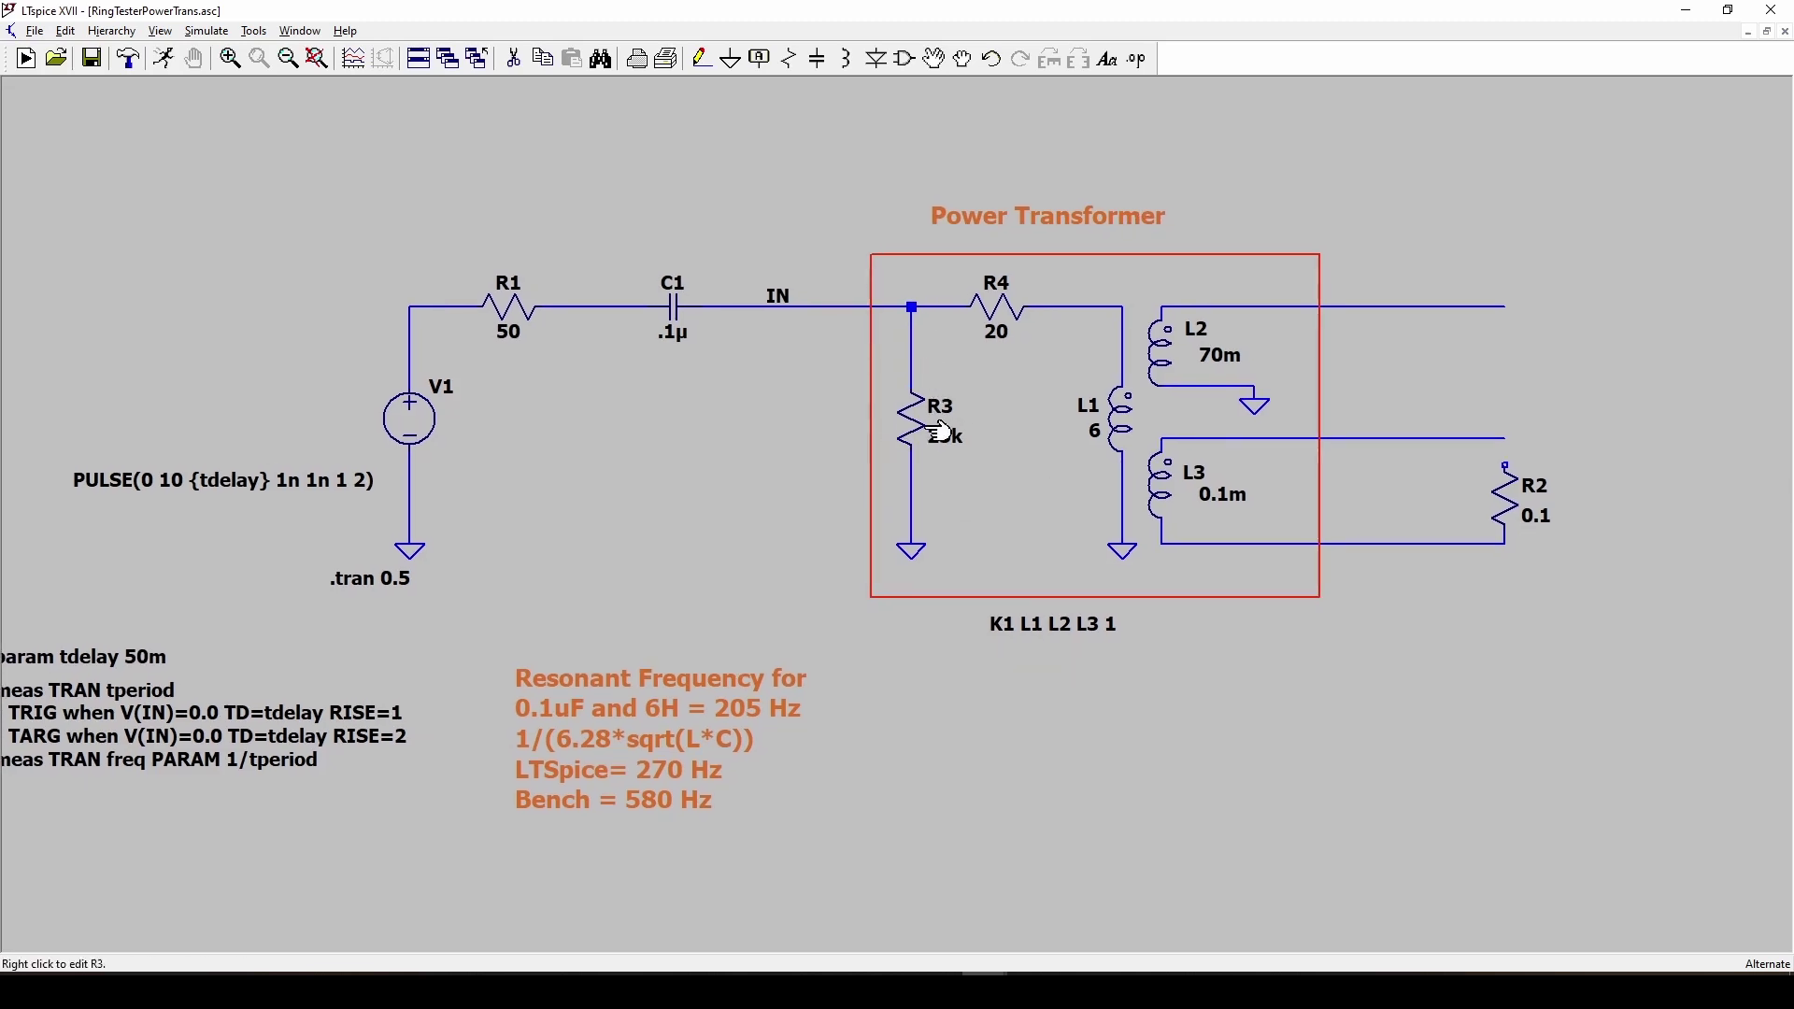
pyautogui.moveTo(1006, 445); pyautogui.dragTo(1006, 449)
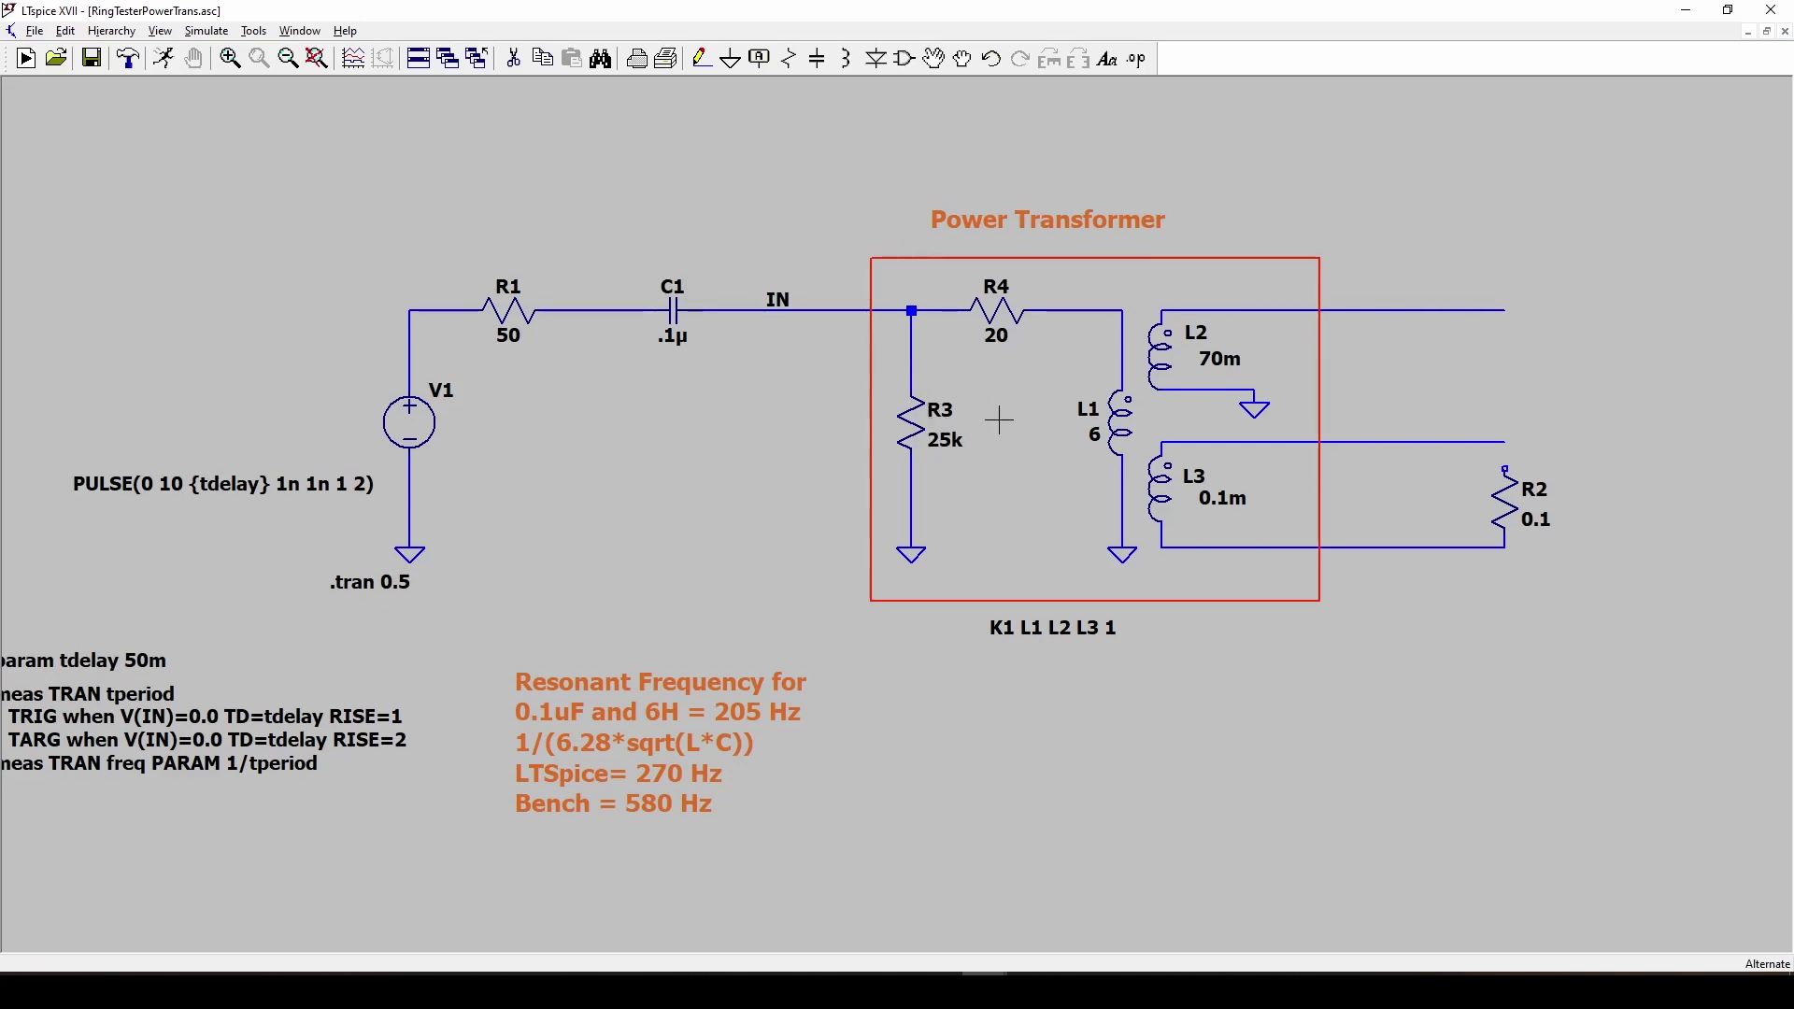
pyautogui.moveTo(1000, 422); pyautogui.dragTo(1004, 419)
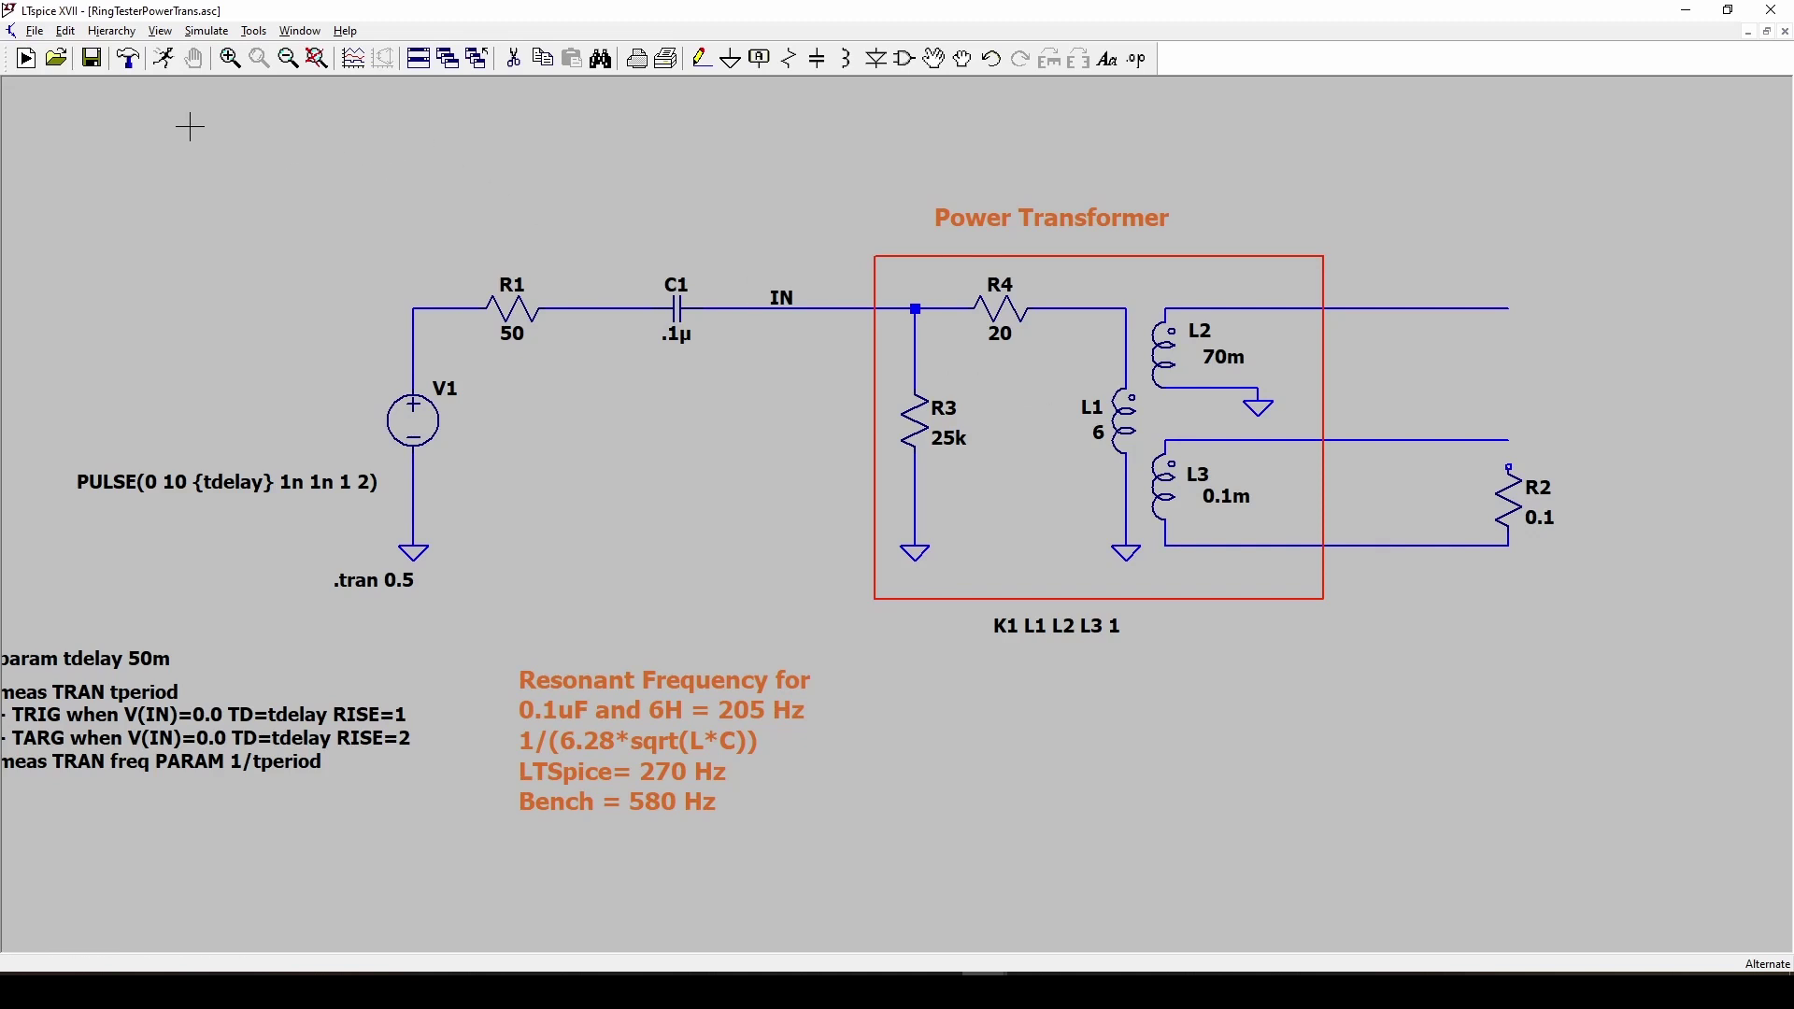
pyautogui.click(164, 58)
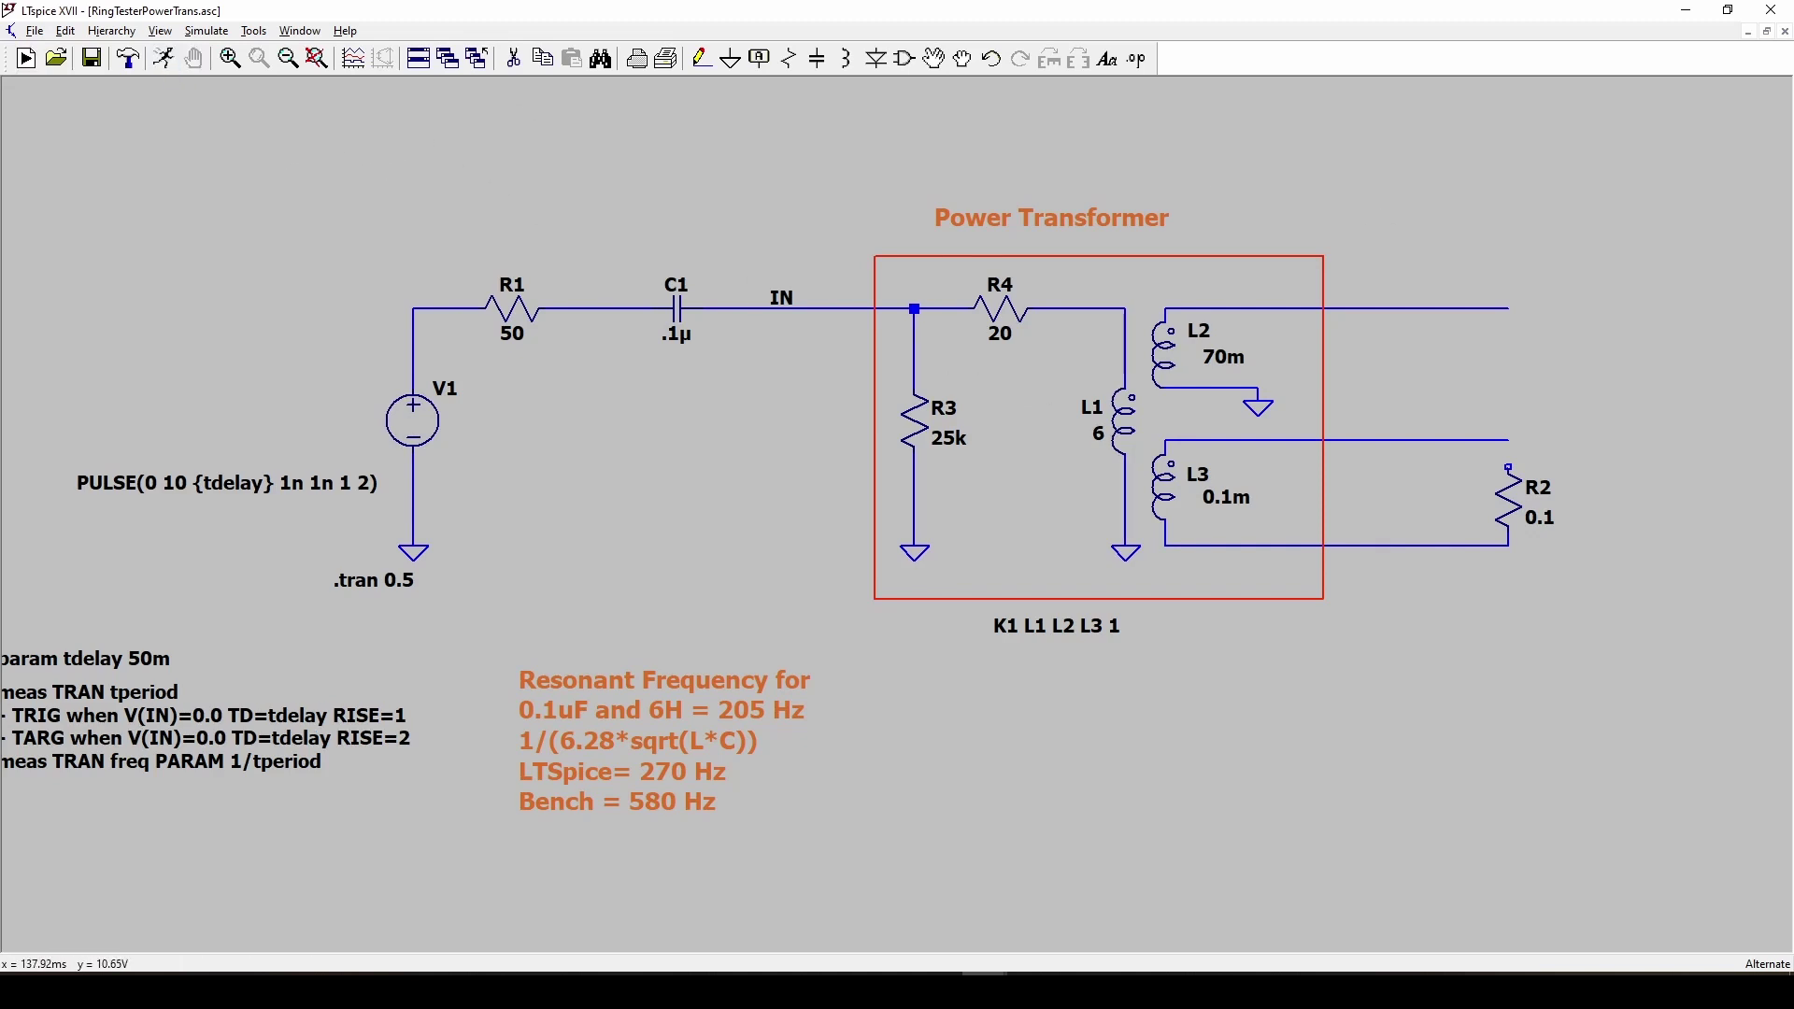
pyautogui.moveTo(1302, 108); pyautogui.dragTo(713, 96)
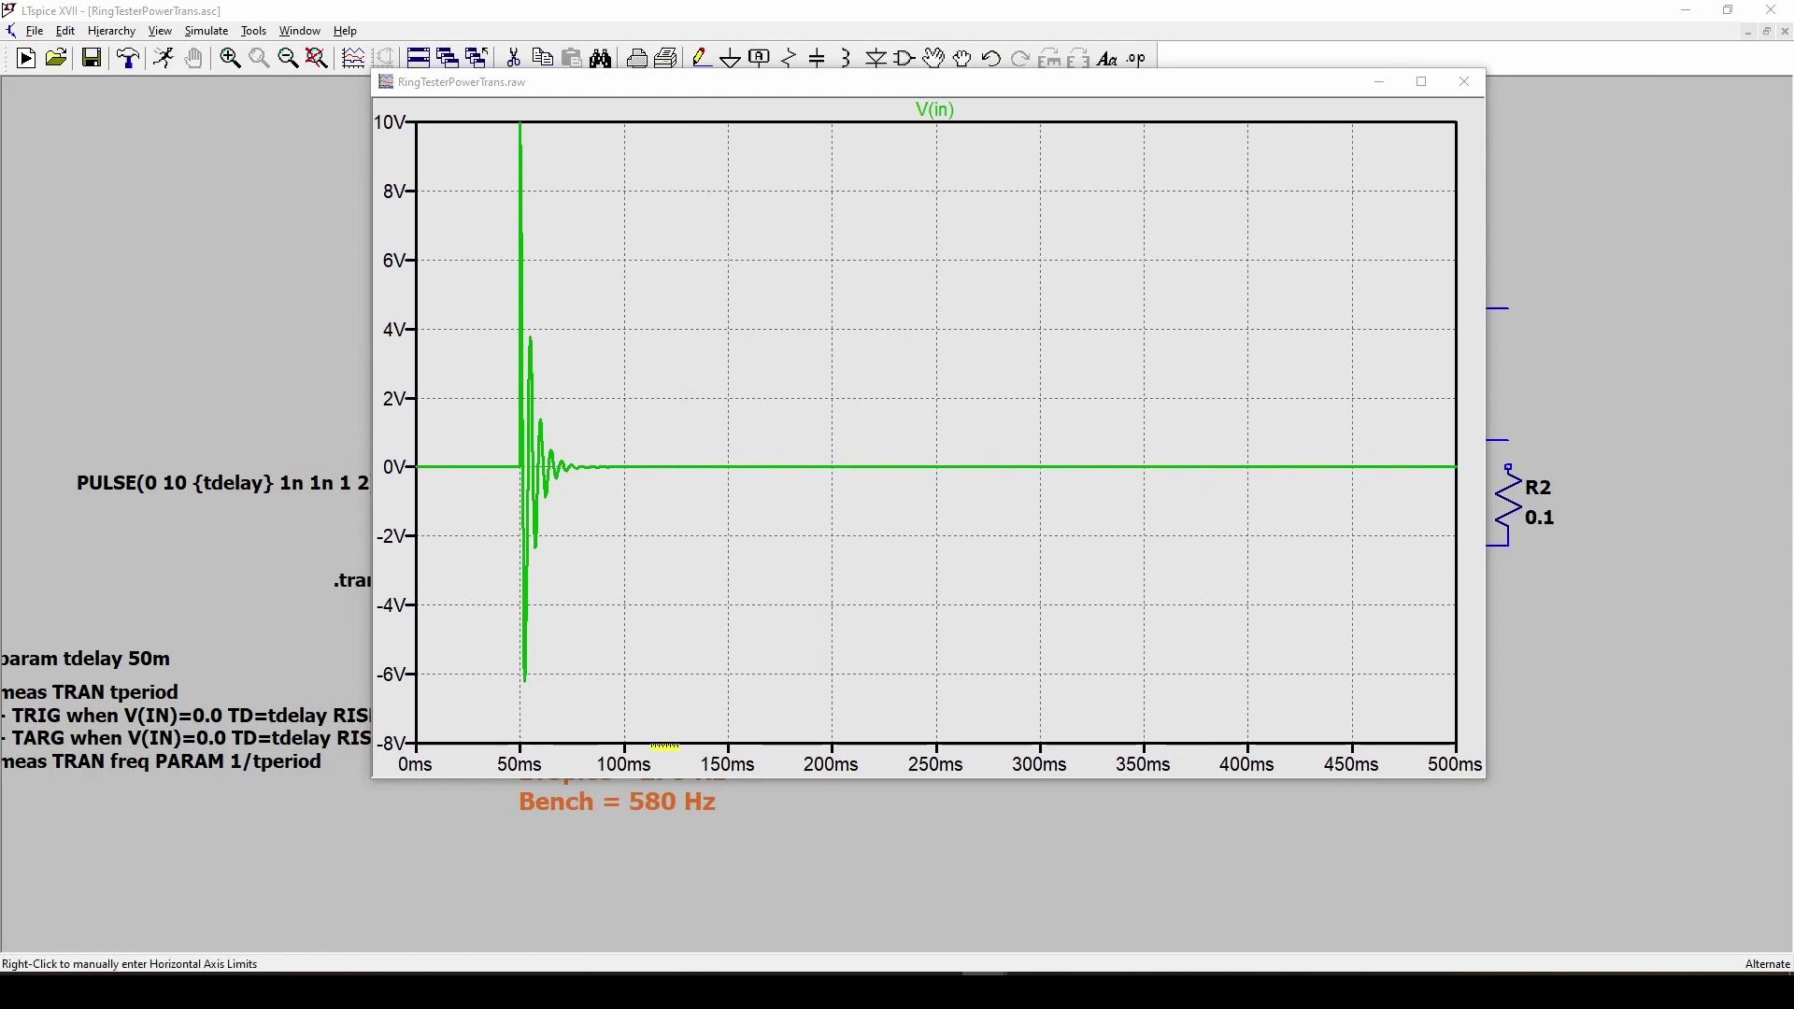
# - Zoom V(in) to about 32–112 ms, compare with the bench capture, then bring back the schematic
pyautogui.moveTo(661, 742); pyautogui.dragTo(502, 105)
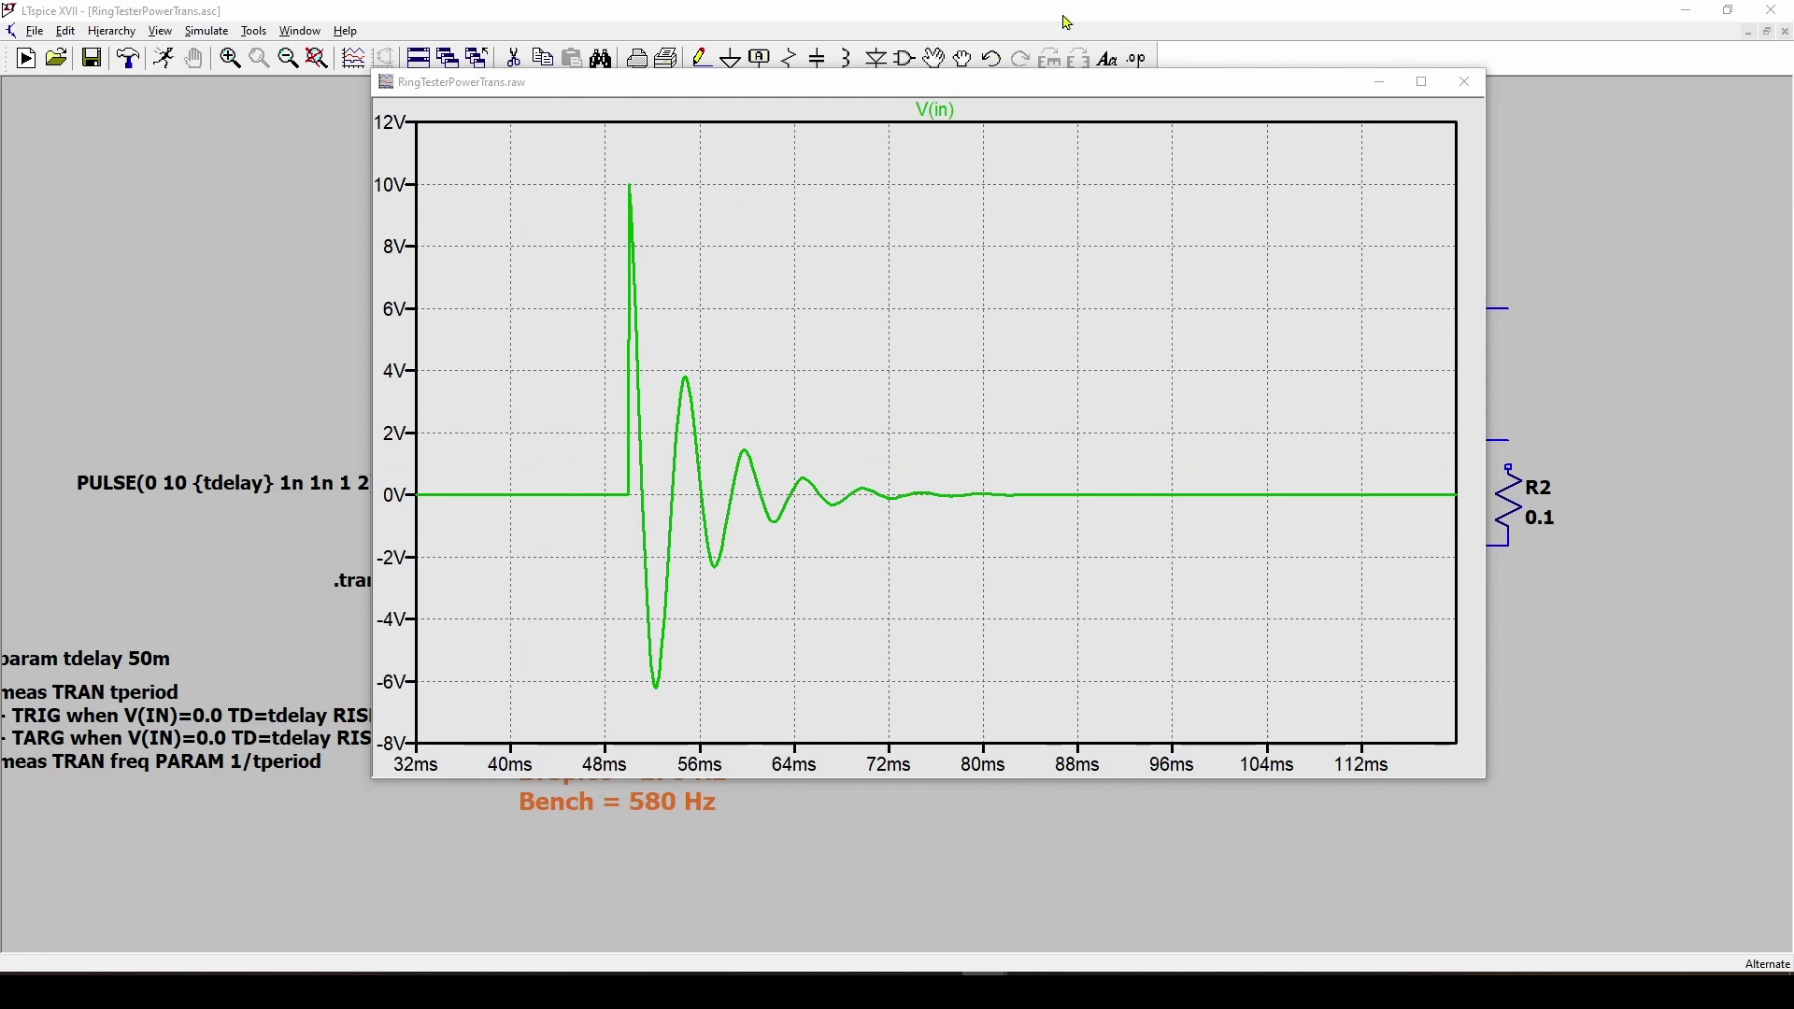
pyautogui.moveTo(1037, 93); pyautogui.dragTo(702, 32)
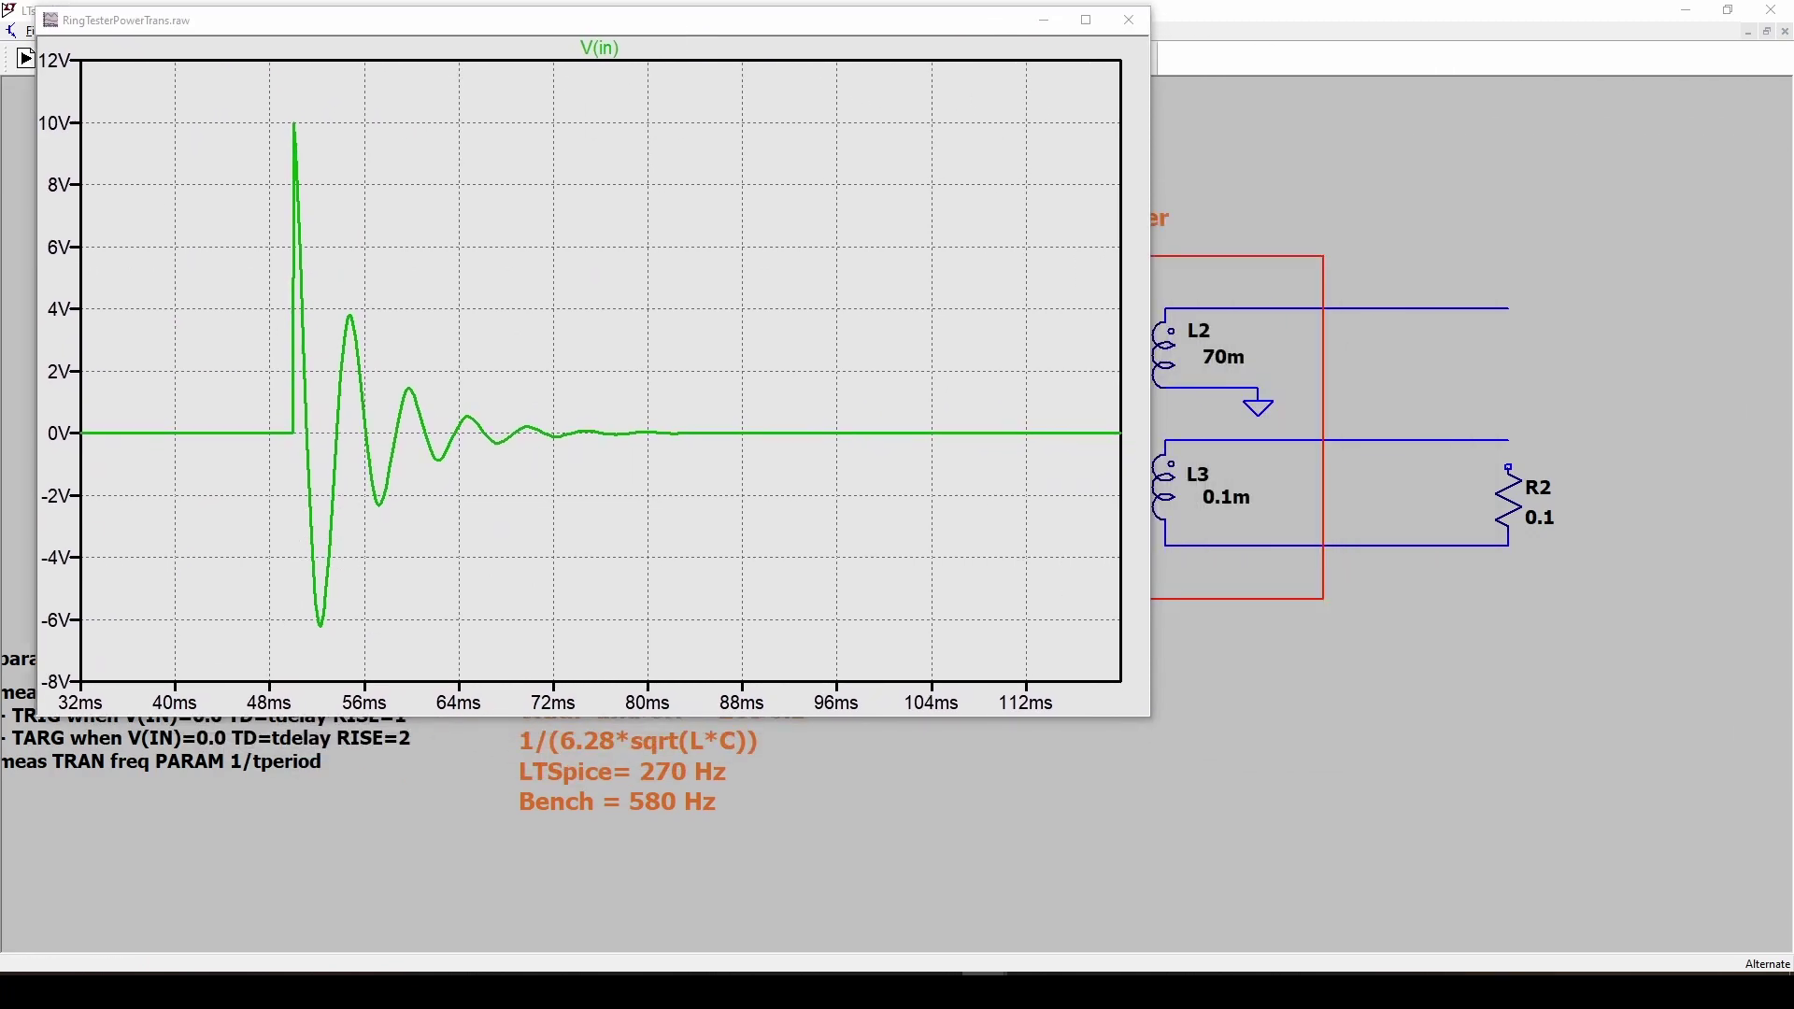
pyautogui.moveTo(1792, 110); pyautogui.dragTo(811, 43)
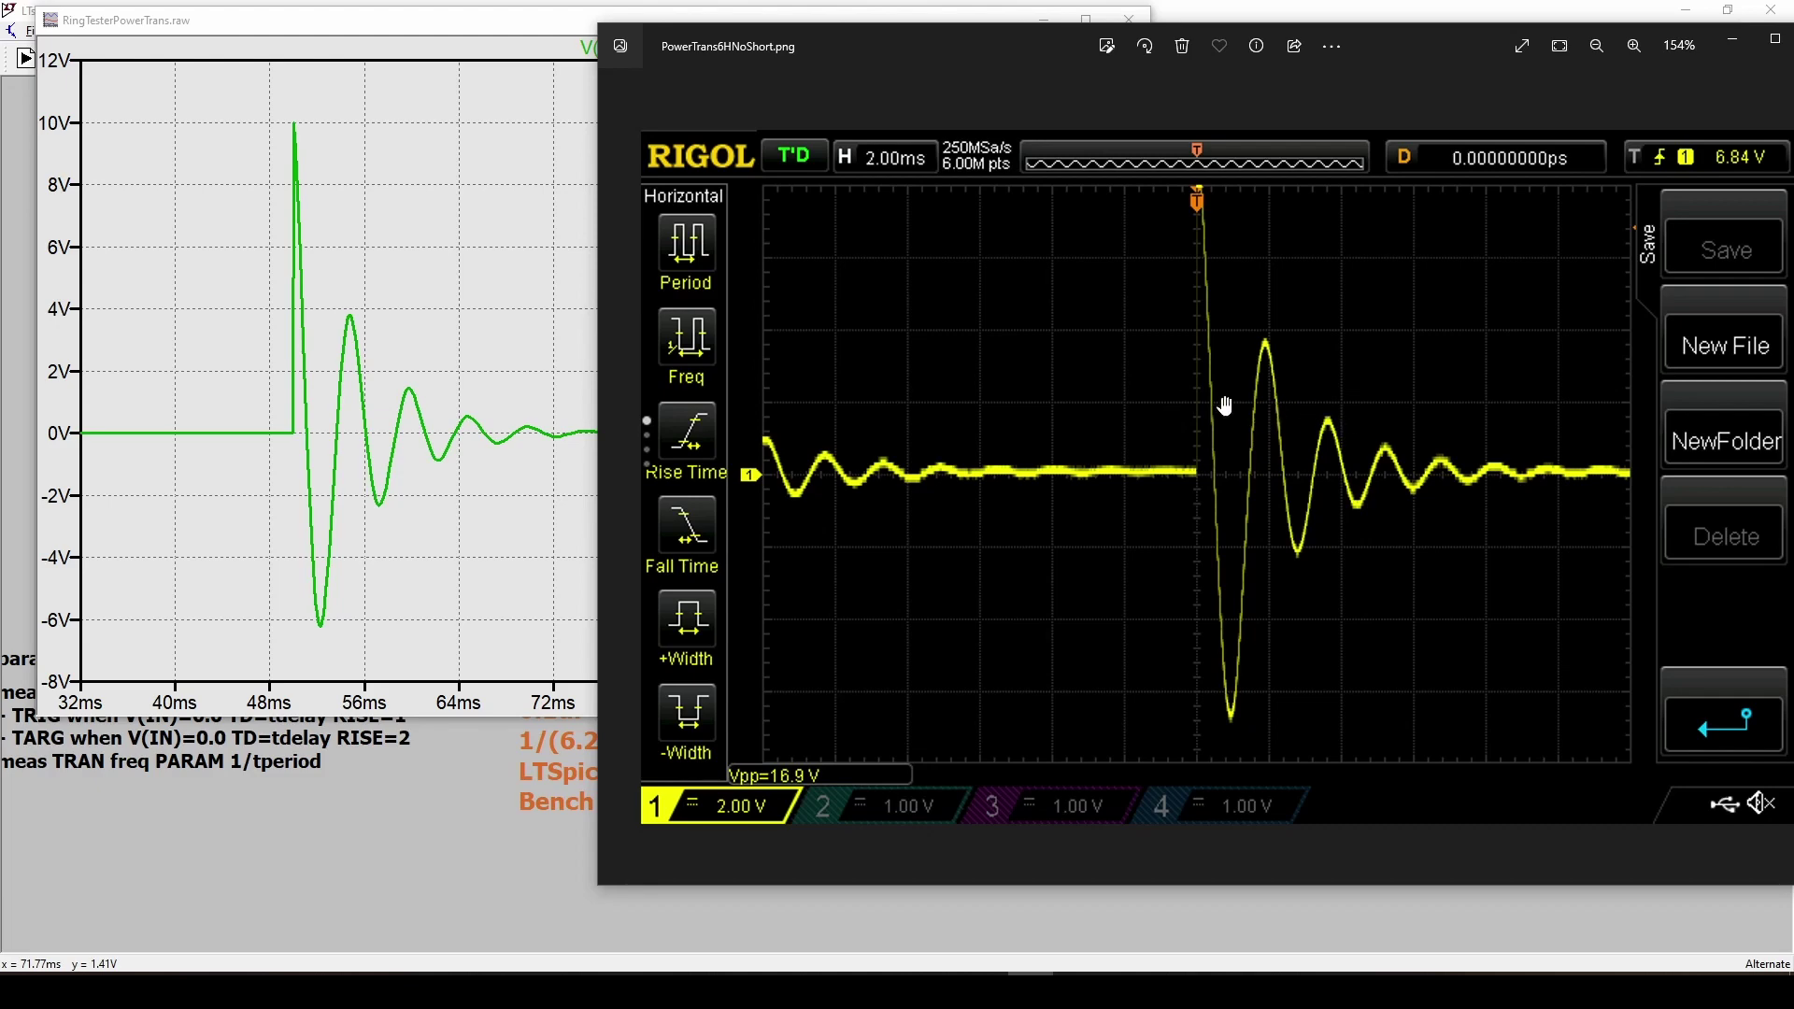
pyautogui.hotkey('alt', 'Tab')
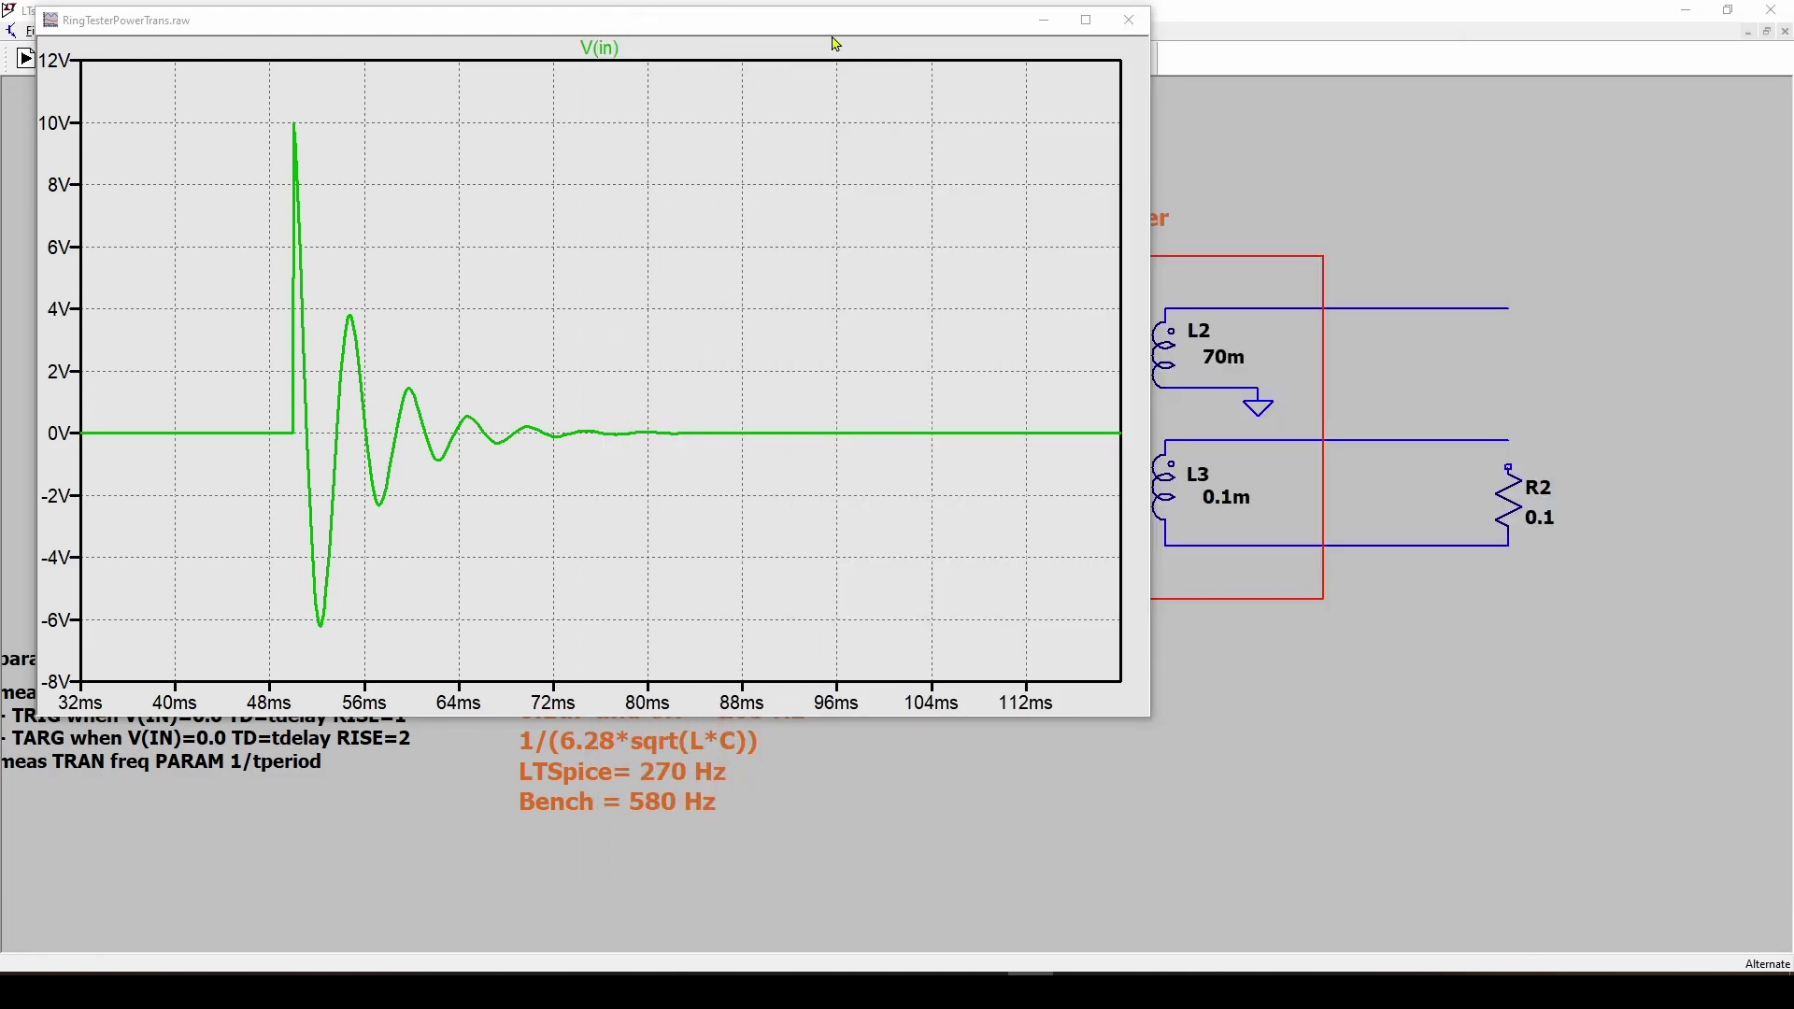
pyautogui.moveTo(822, 33); pyautogui.dragTo(1089, 108)
pyautogui.hotkey('alt', 'Tab')
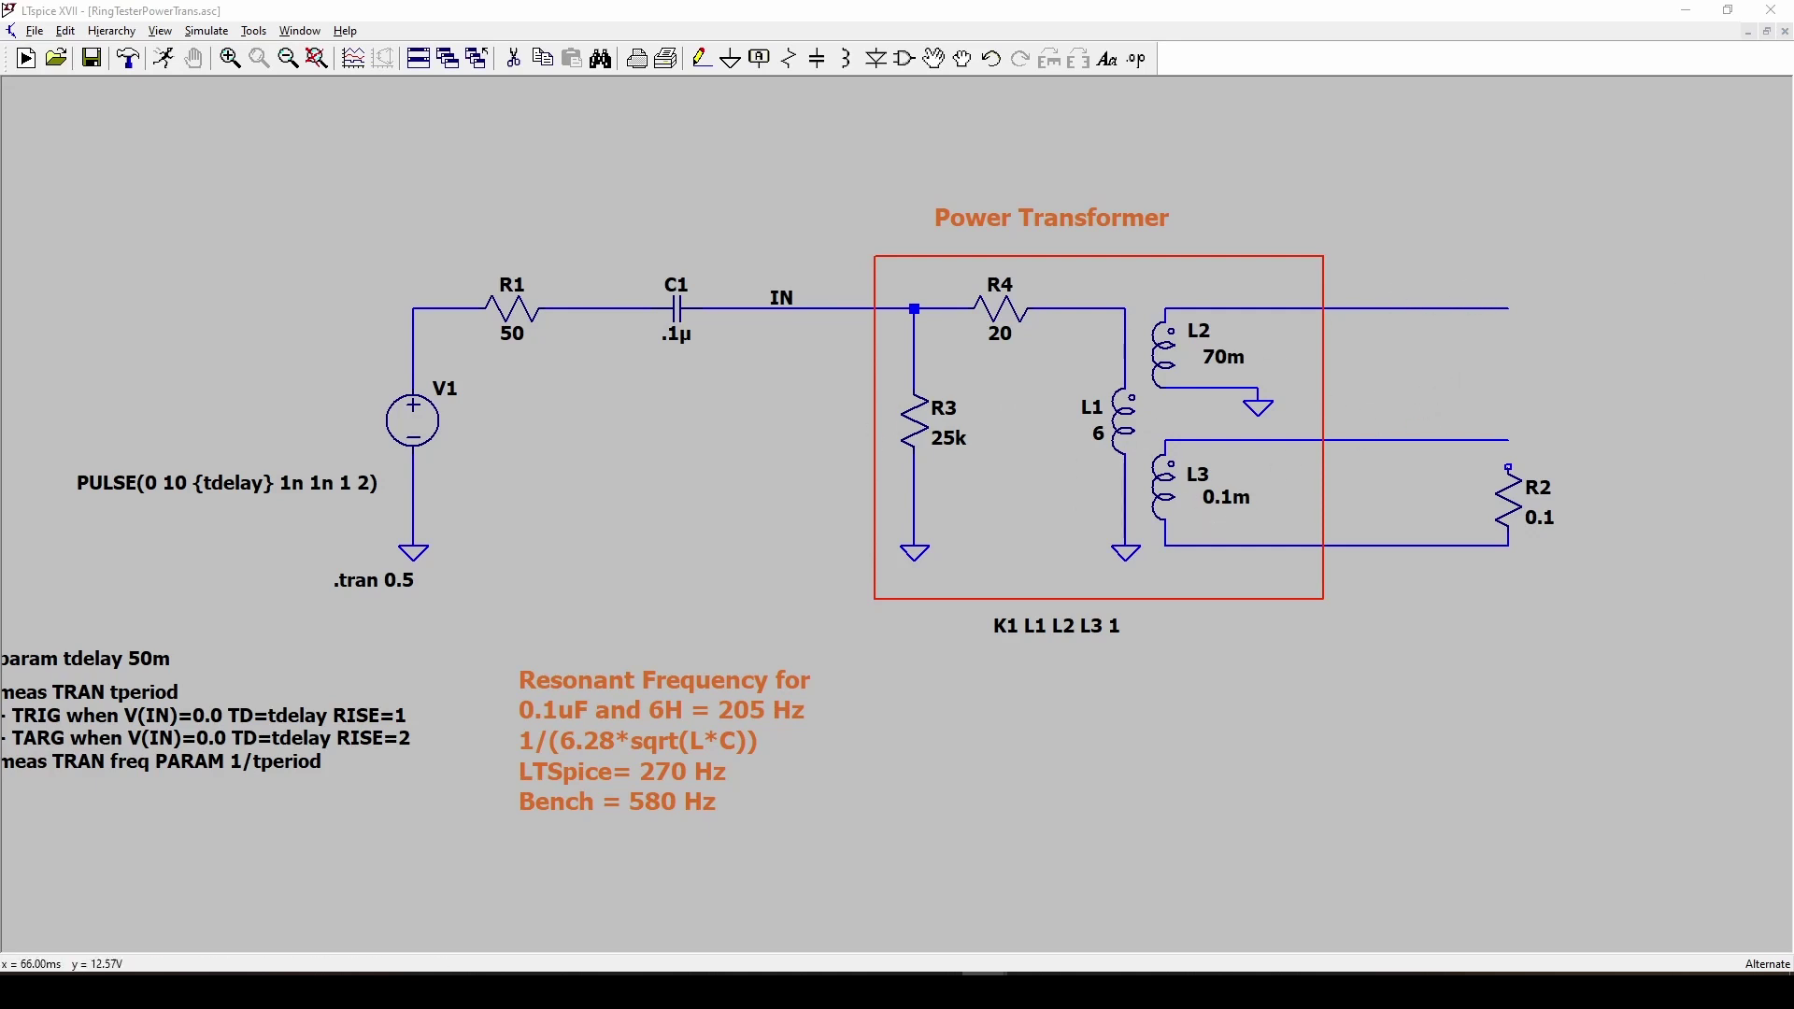
pyautogui.moveTo(1793, 64); pyautogui.dragTo(777, 65)
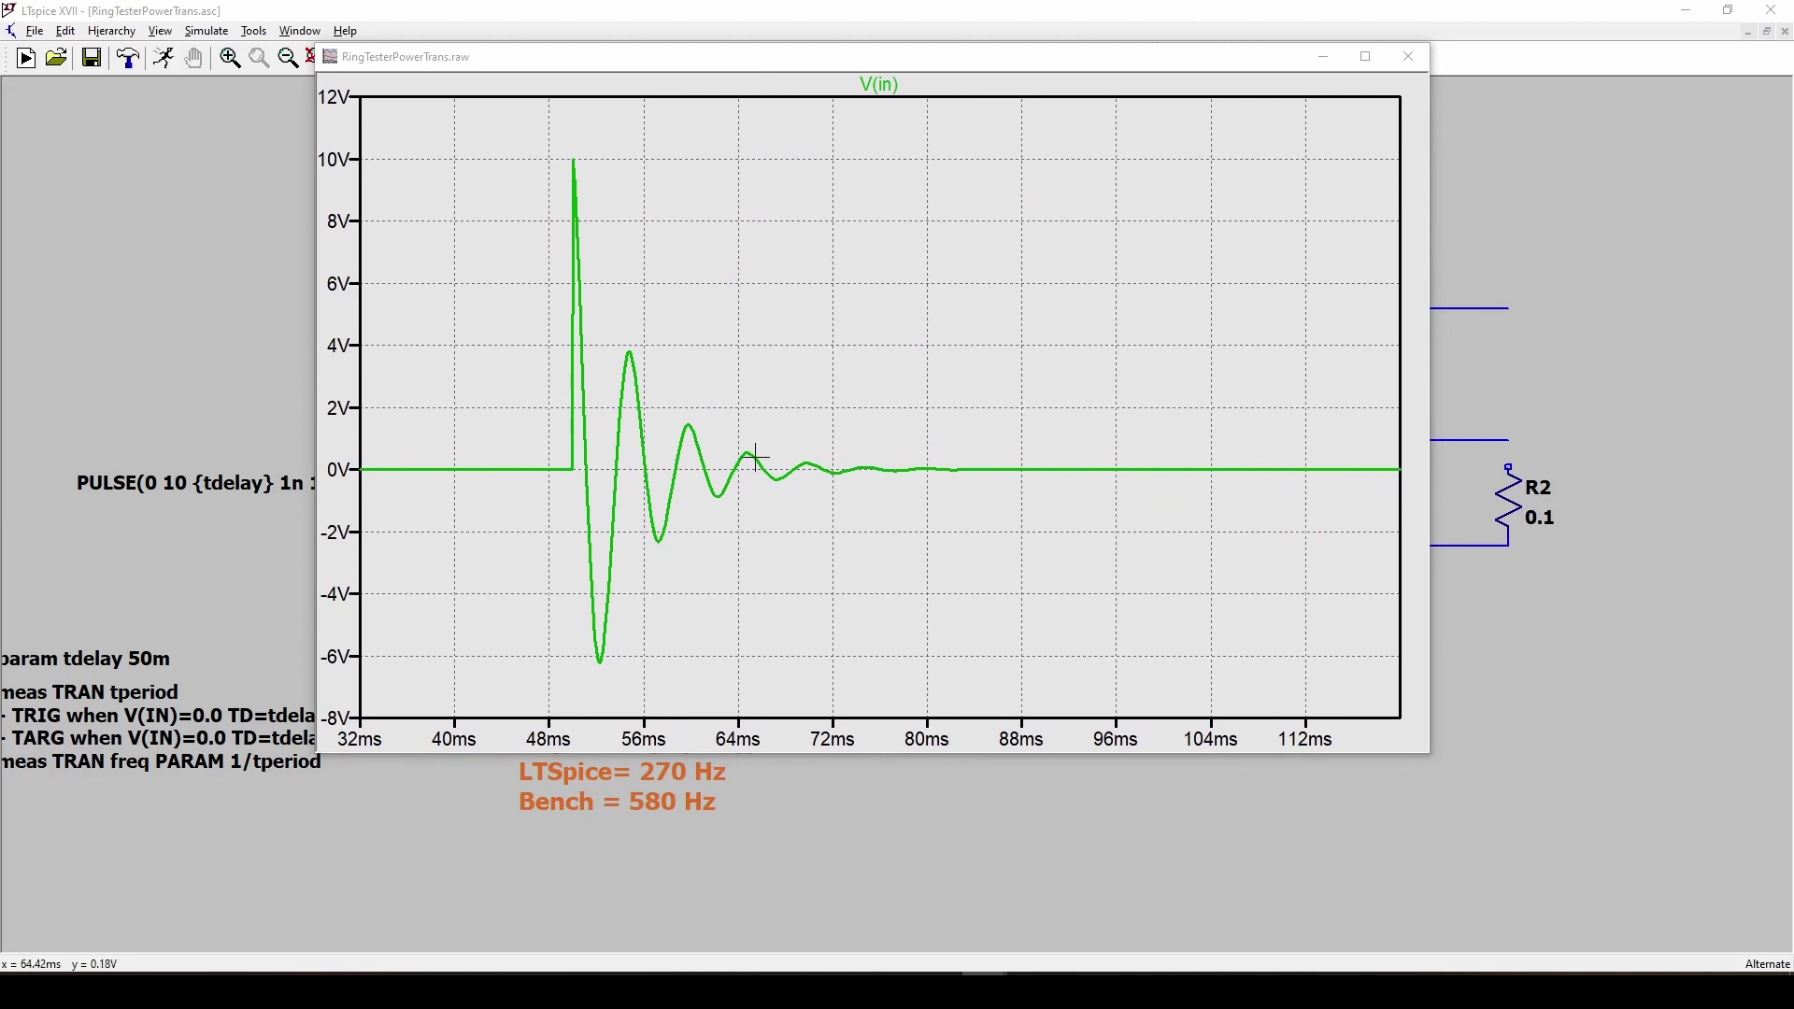
pyautogui.moveTo(921, 64); pyautogui.dragTo(718, 81)
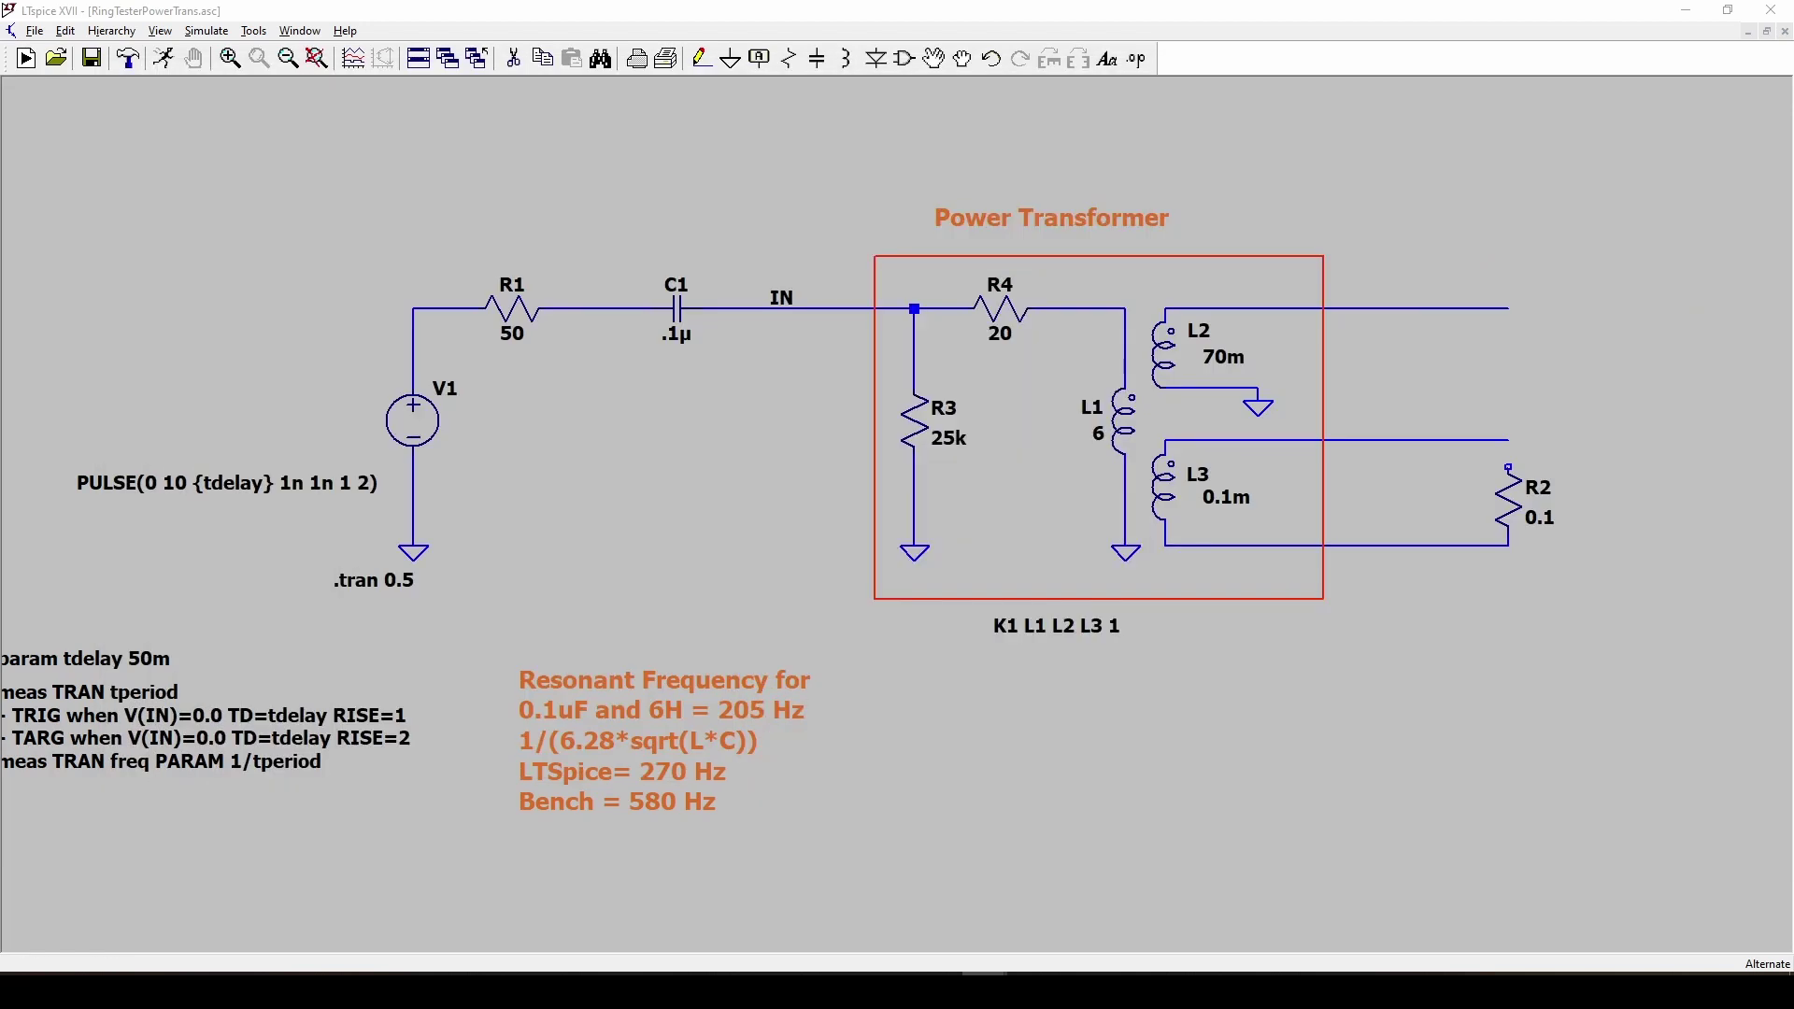
pyautogui.moveTo(1525, 638); pyautogui.dragTo(1326, 643)
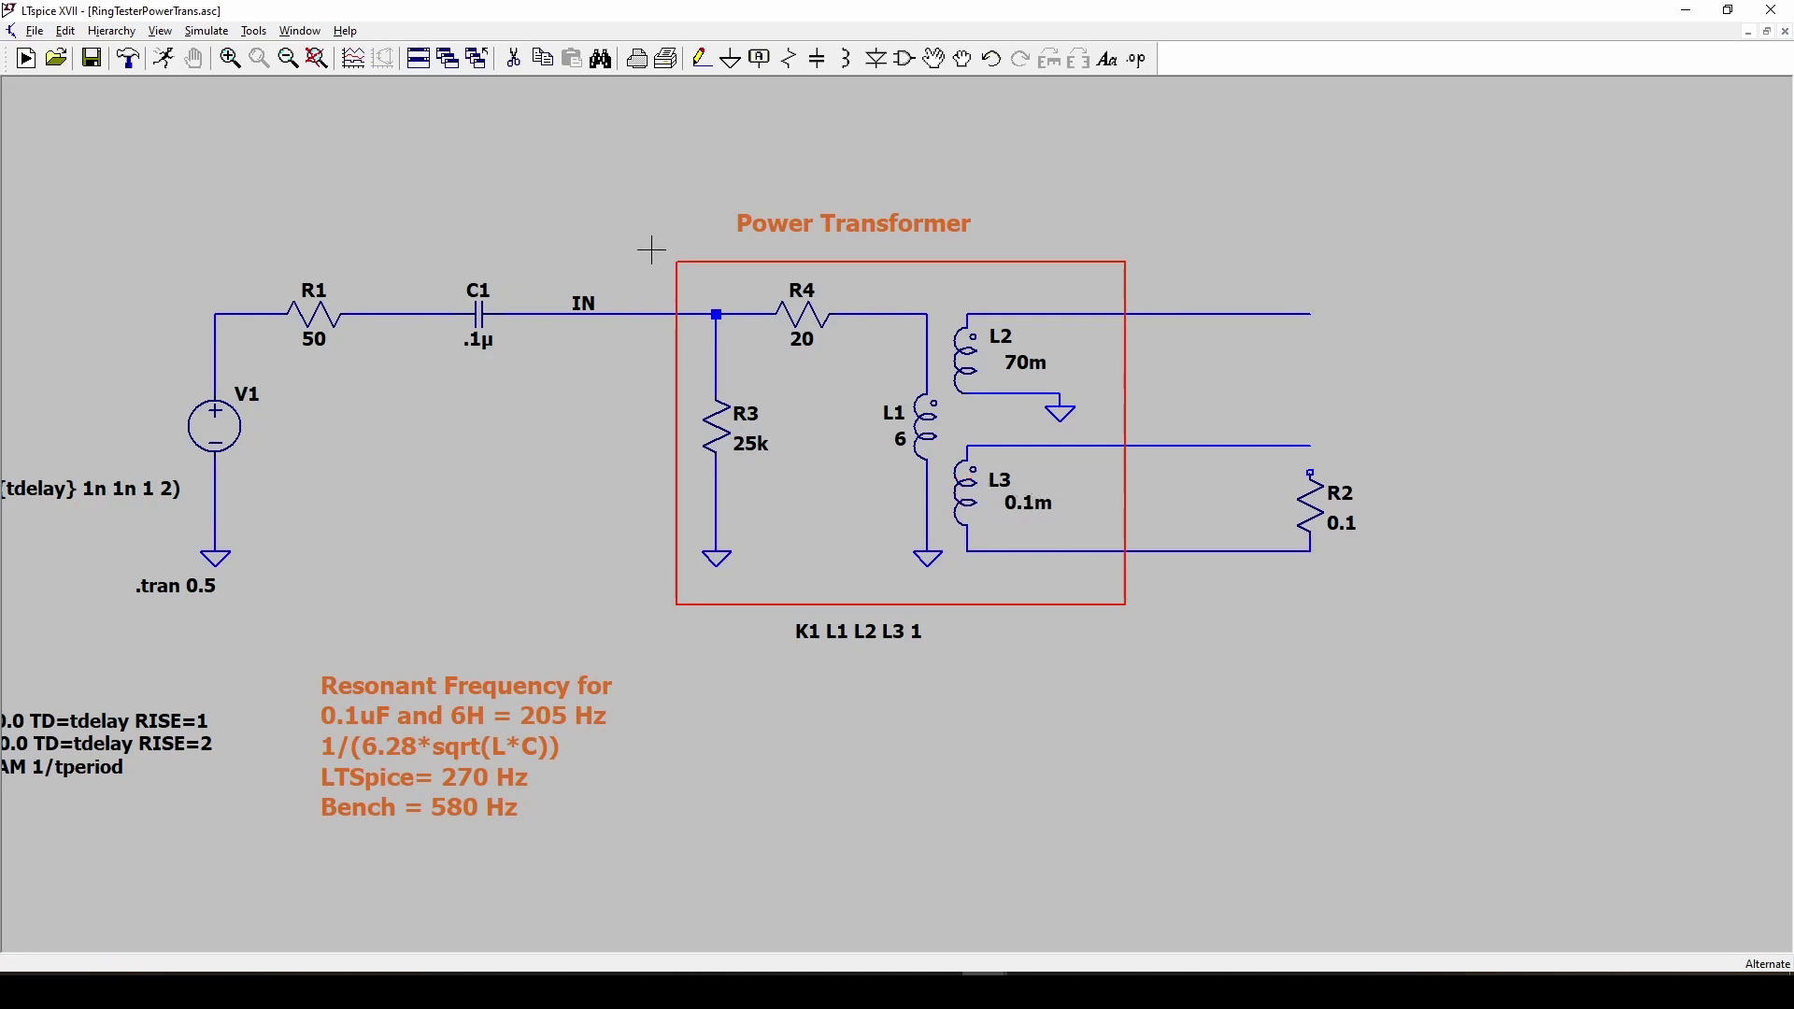
pyautogui.click(701, 58)
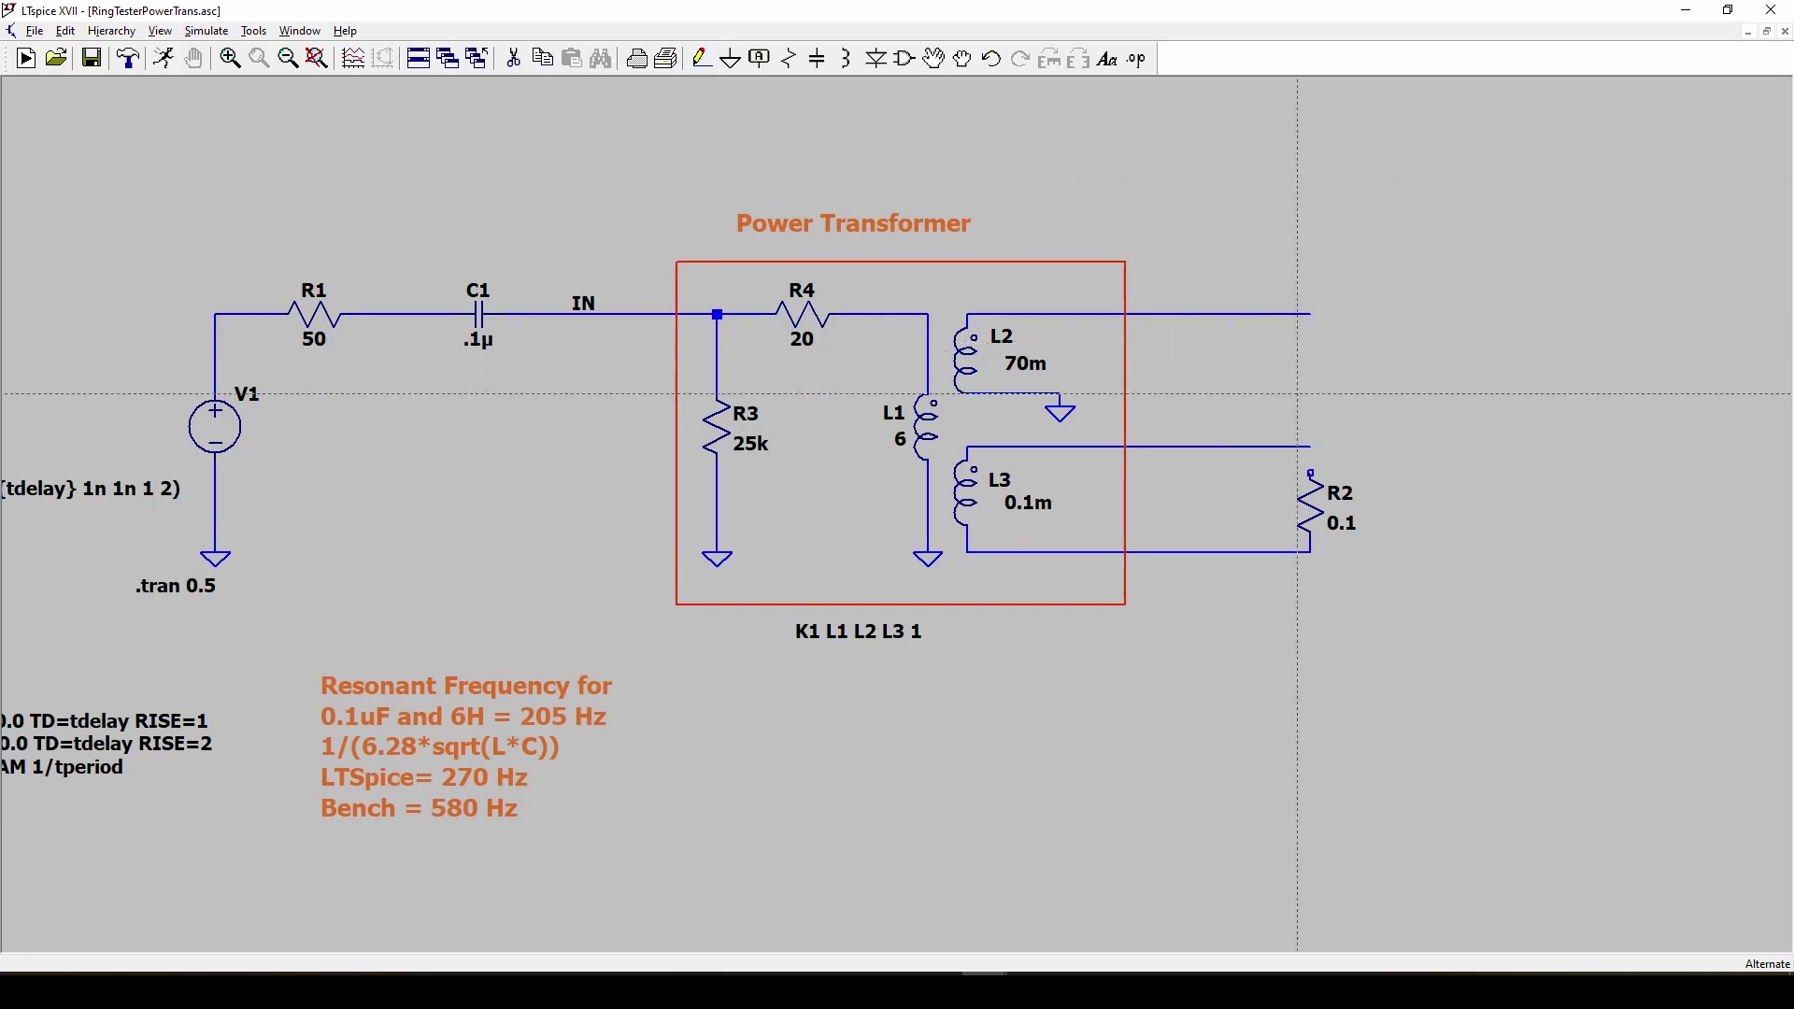
# - Re-run the simulation and zoom the V(in) plot to the 40–80 ms pulse
pyautogui.click(164, 58)
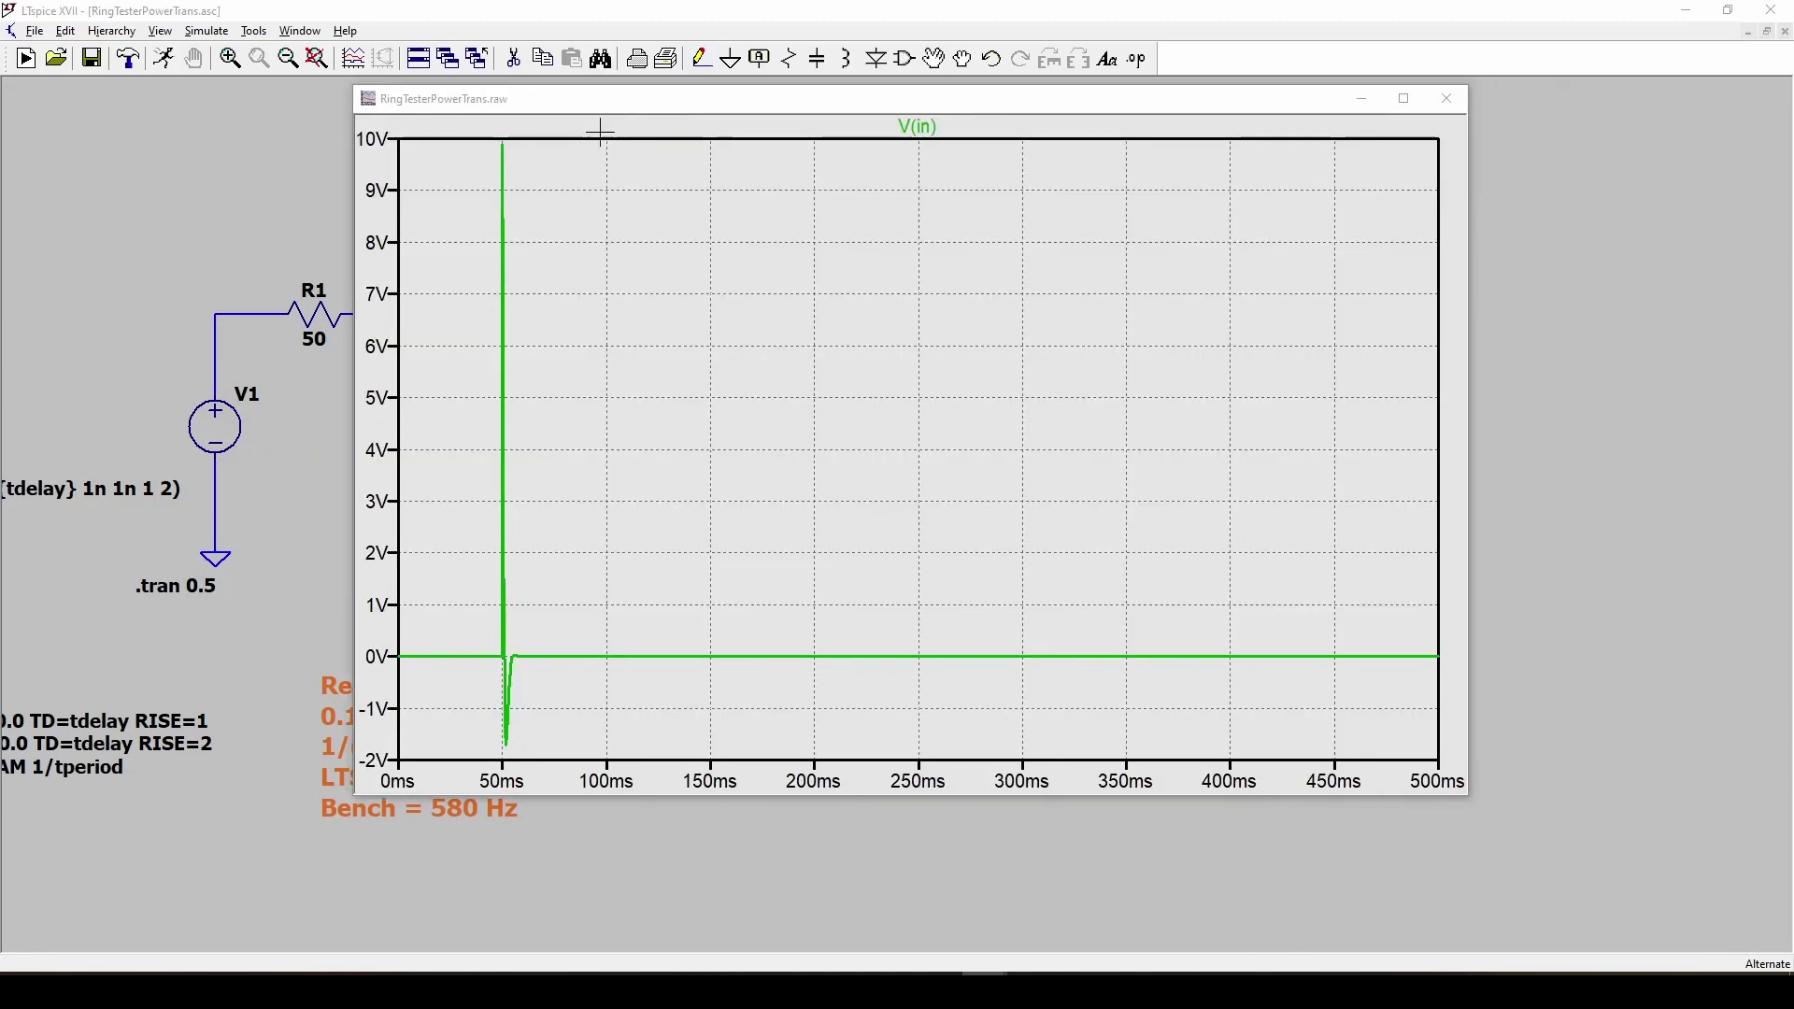
pyautogui.moveTo(485, 143); pyautogui.dragTo(573, 768)
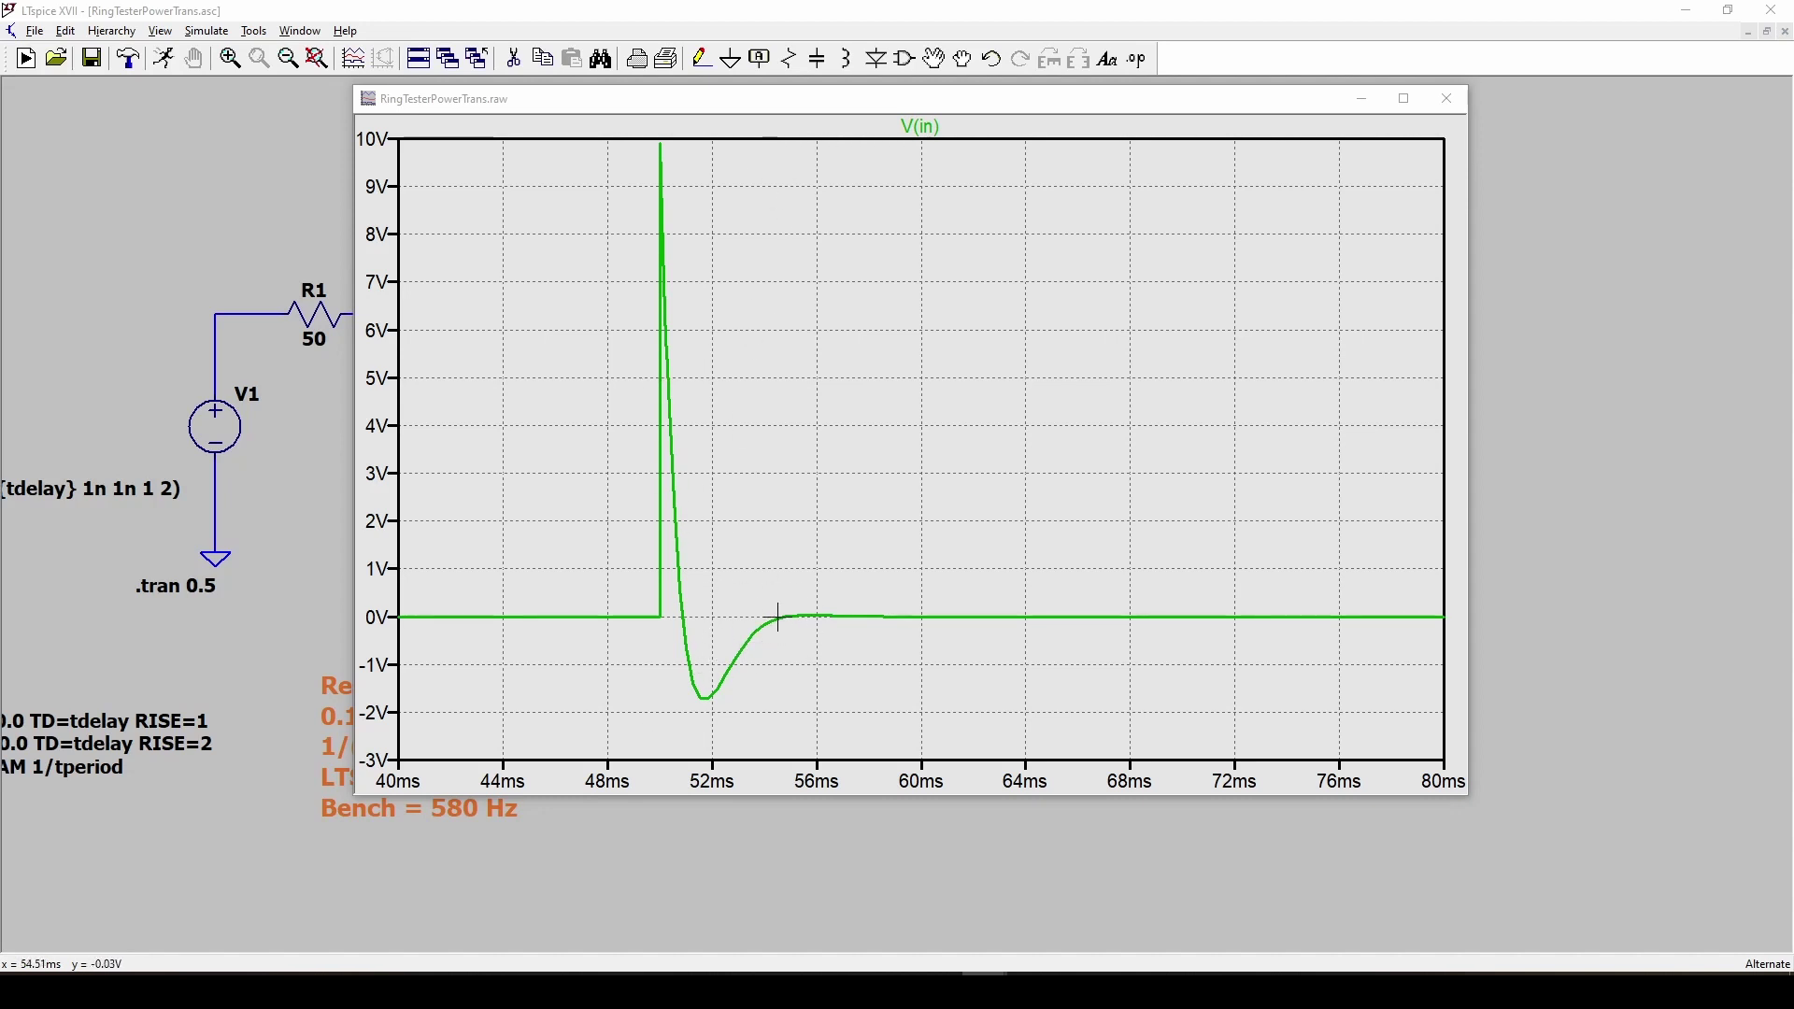
pyautogui.moveTo(808, 100); pyautogui.dragTo(585, 81)
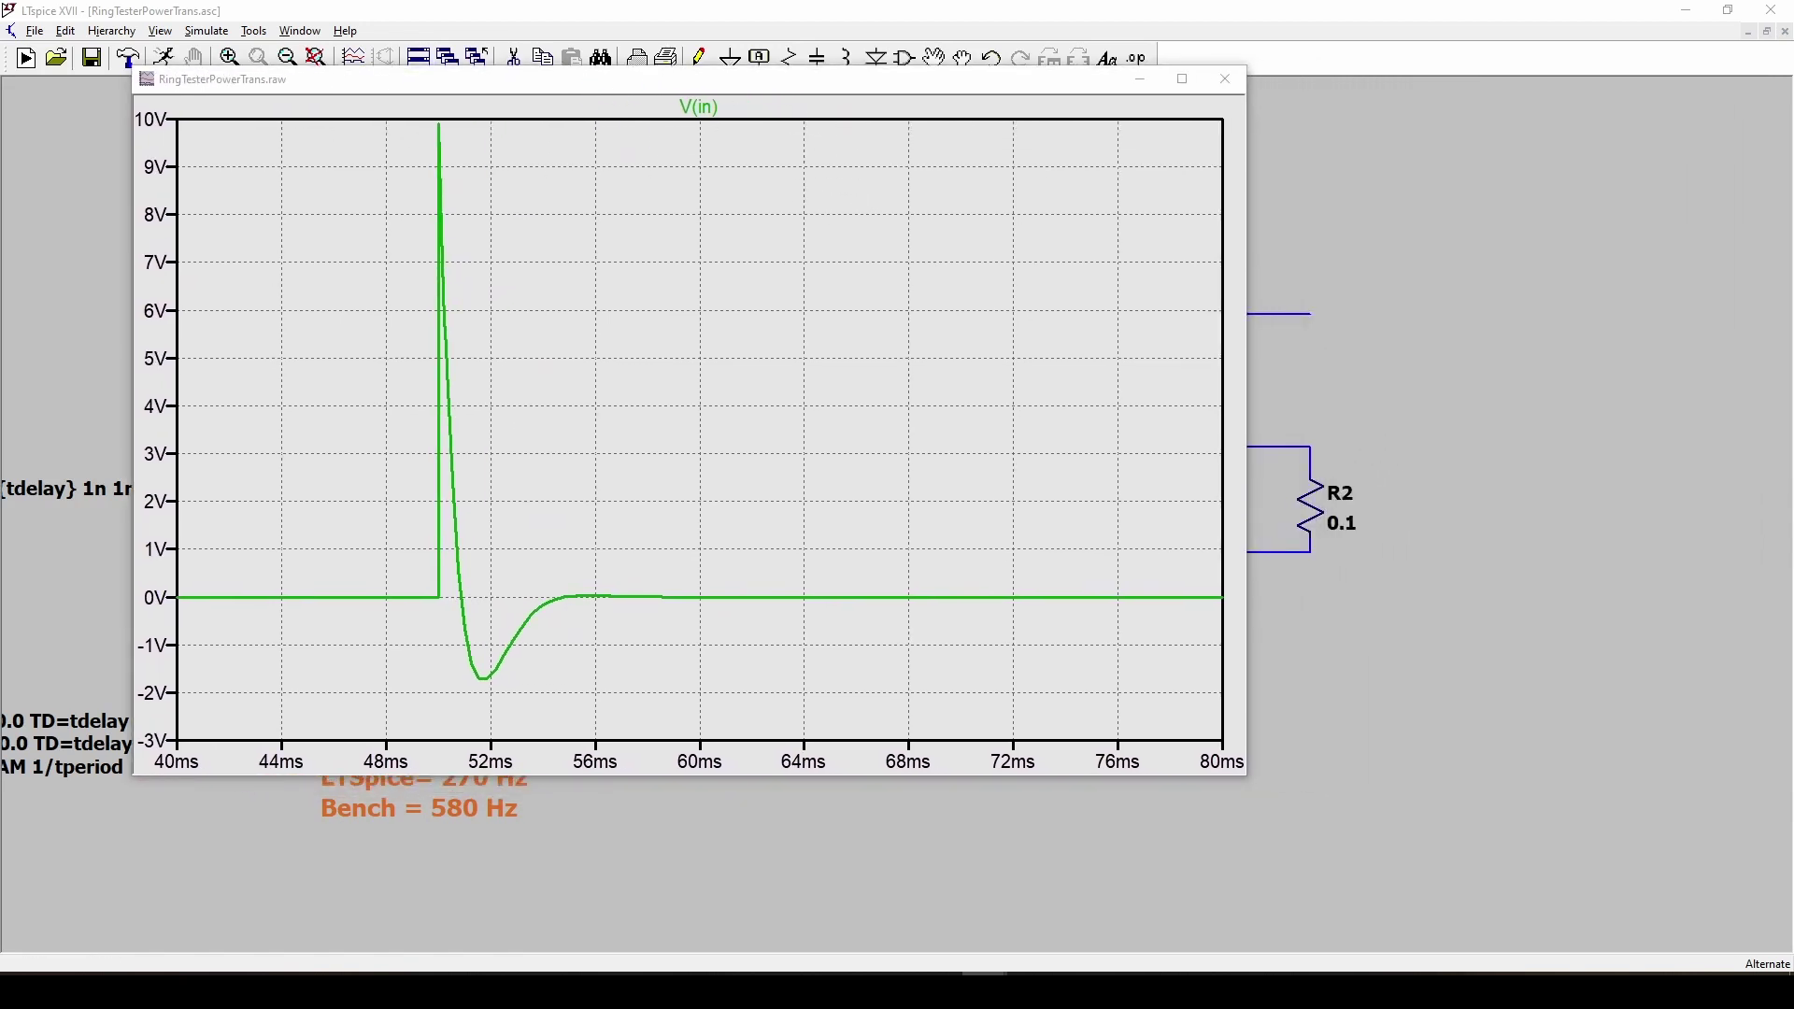
# - Compare the single −1.7 V undershoot with the bench scope capture, then return to the schematic
pyautogui.moveTo(1793, 70); pyautogui.dragTo(973, 72)
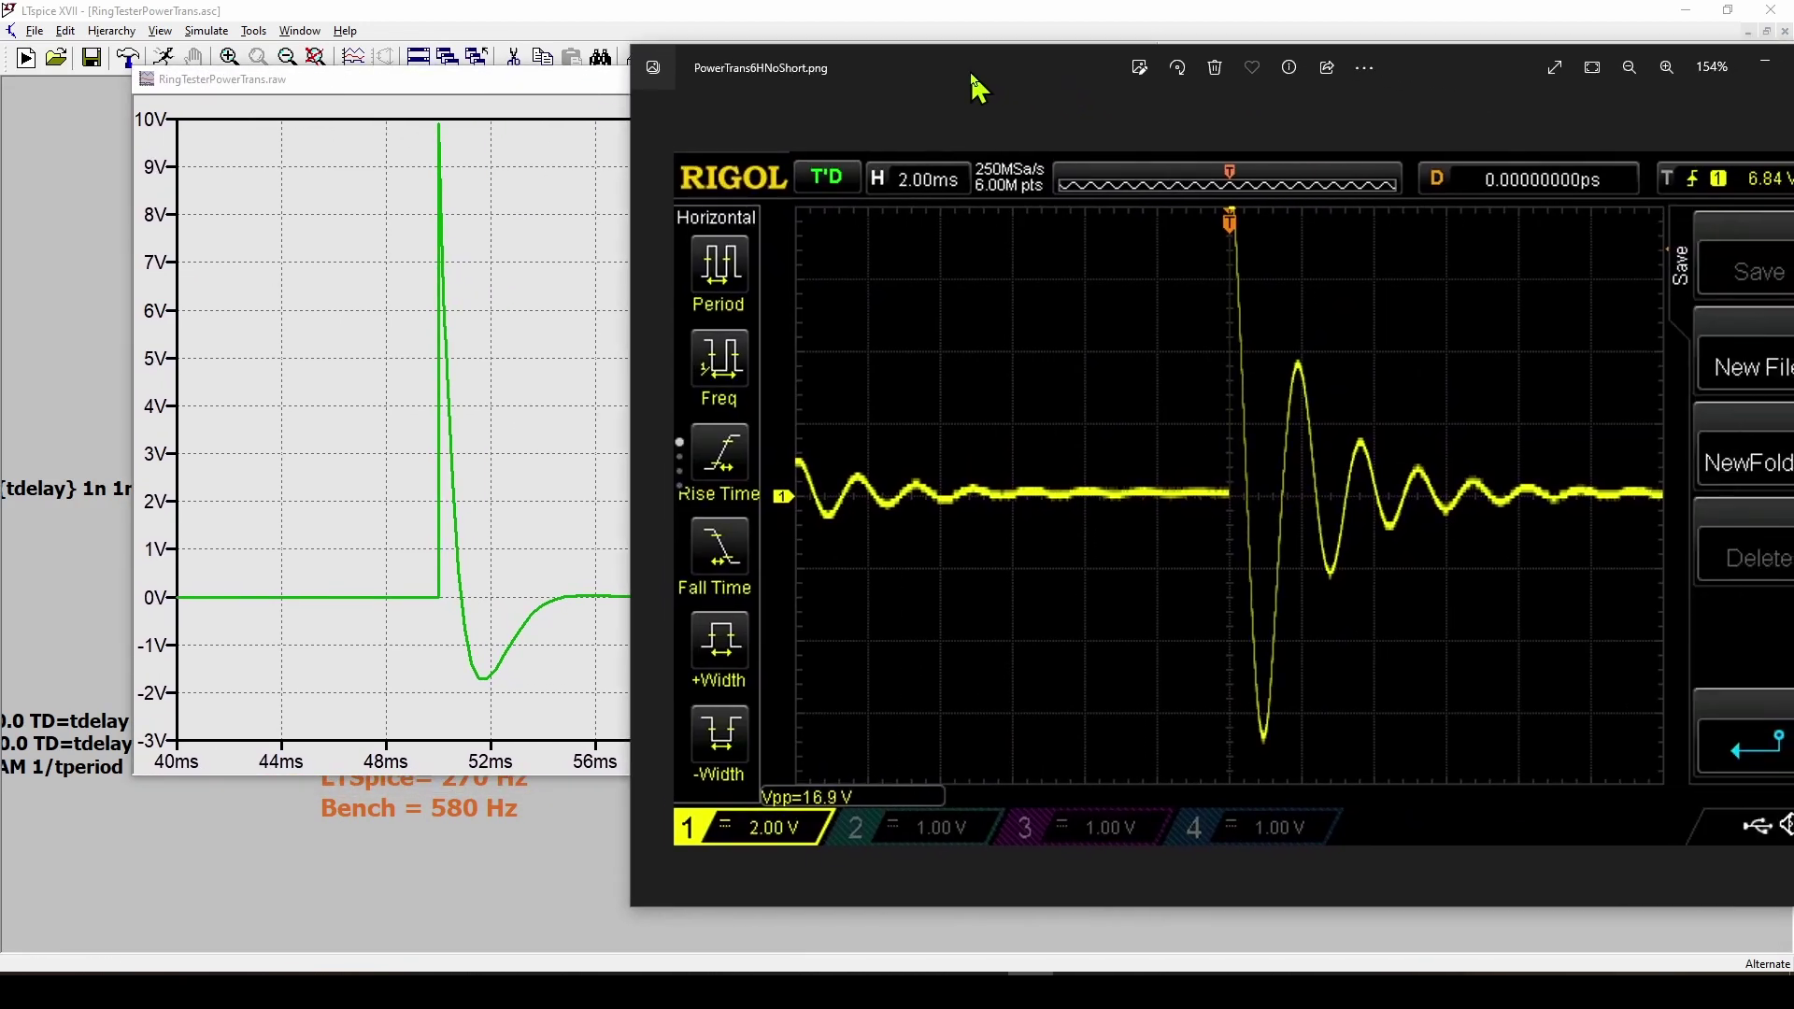
pyautogui.moveTo(1068, 68); pyautogui.dragTo(1289, 68)
pyautogui.click(1343, 312)
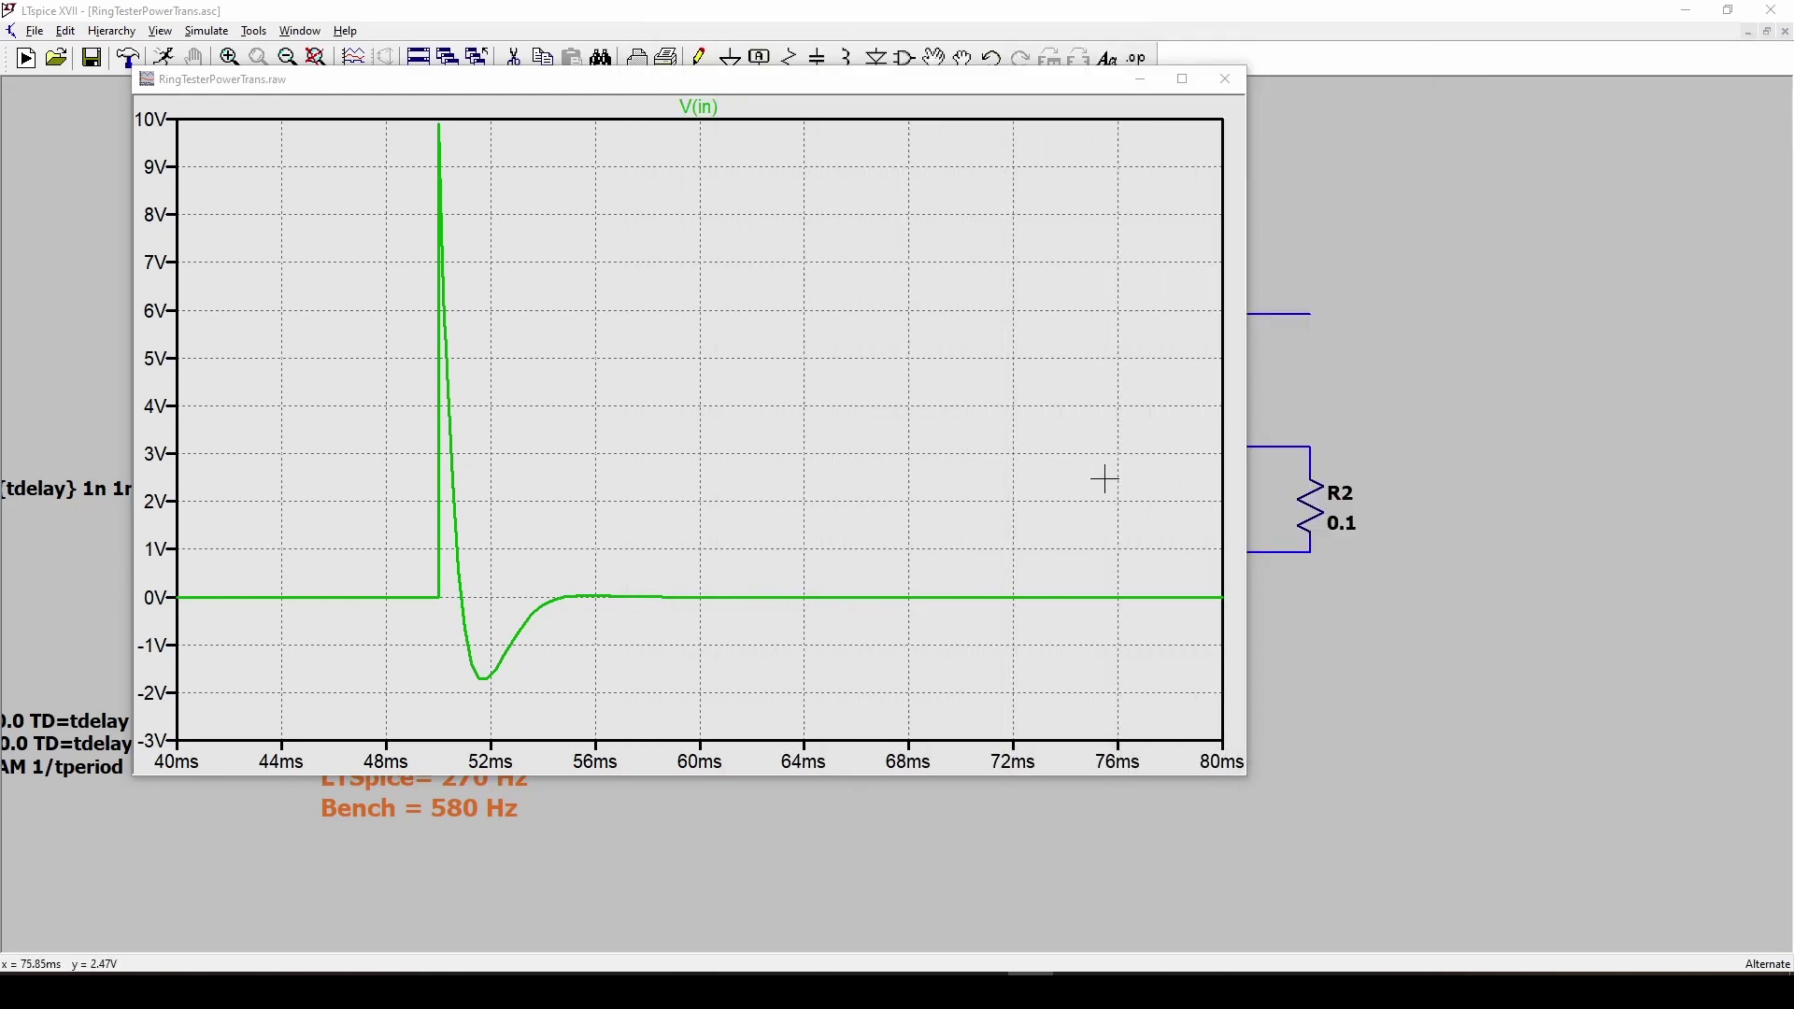
pyautogui.moveTo(922, 88); pyautogui.dragTo(1156, 101)
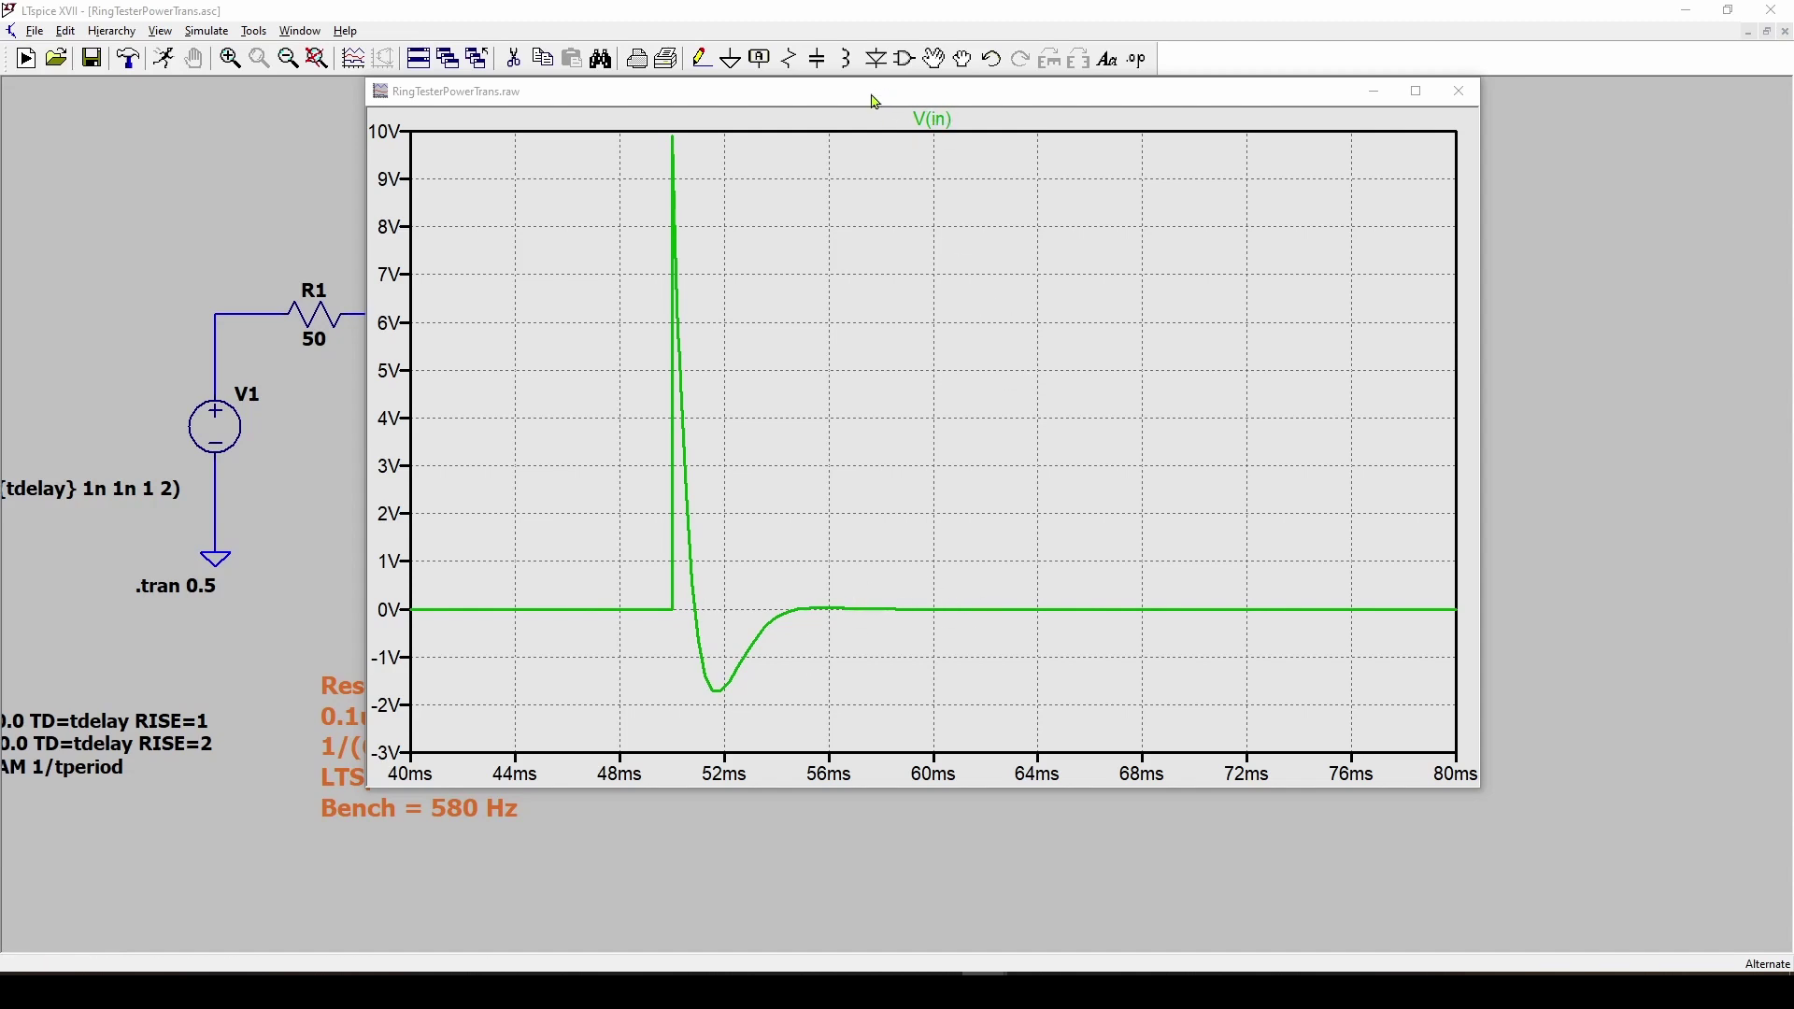
pyautogui.moveTo(876, 100); pyautogui.dragTo(981, 121)
pyautogui.hotkey('ctrl', 'Tab')
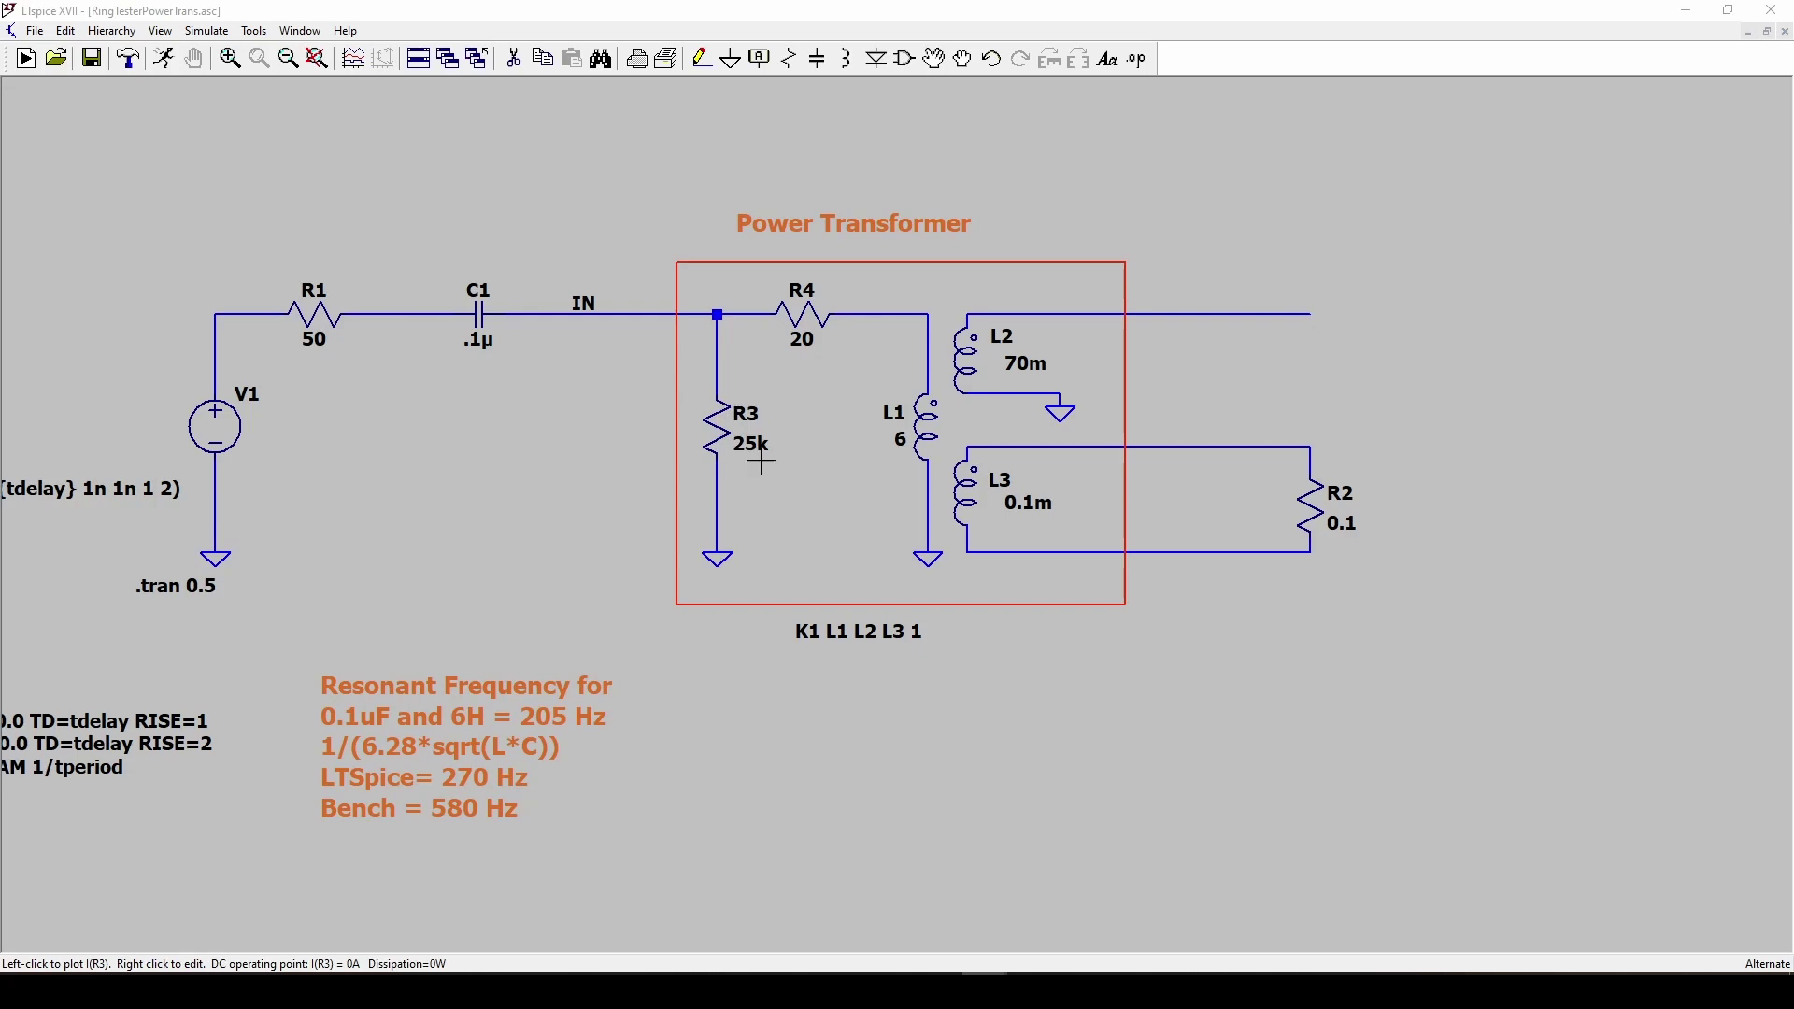
pyautogui.moveTo(838, 436); pyautogui.dragTo(826, 437)
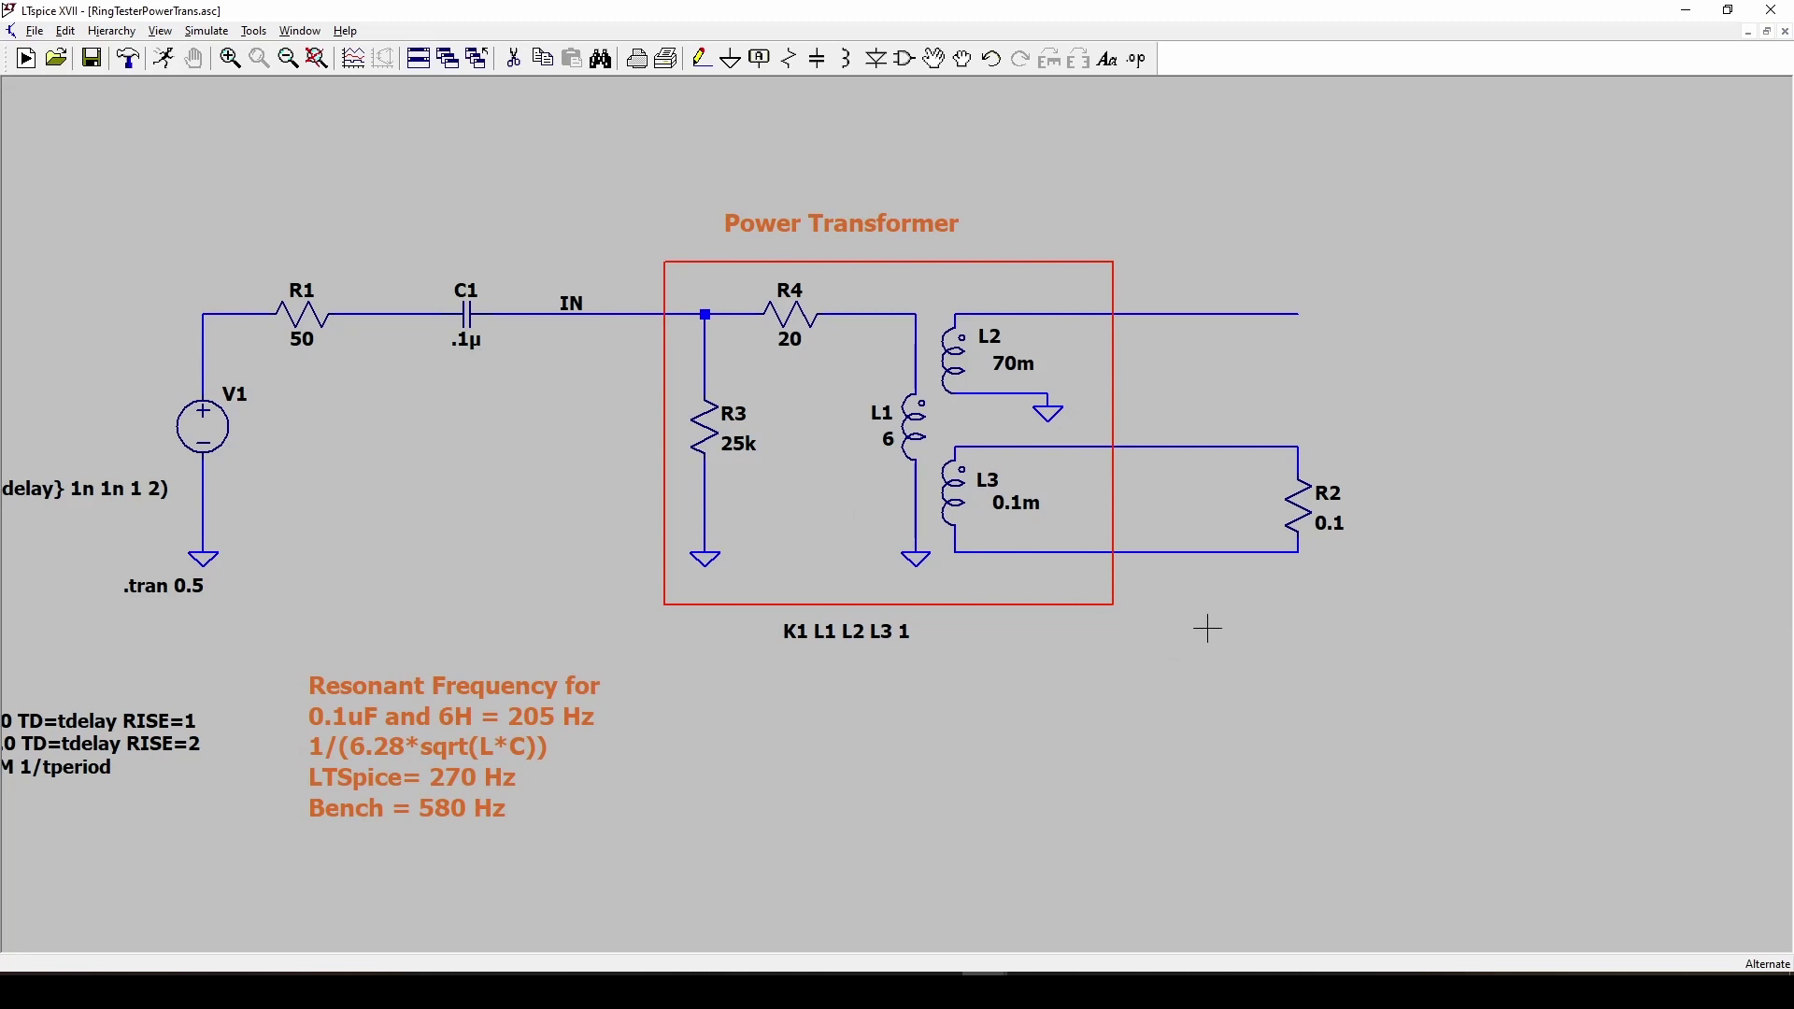
pyautogui.moveTo(1207, 628); pyautogui.dragTo(1359, 629)
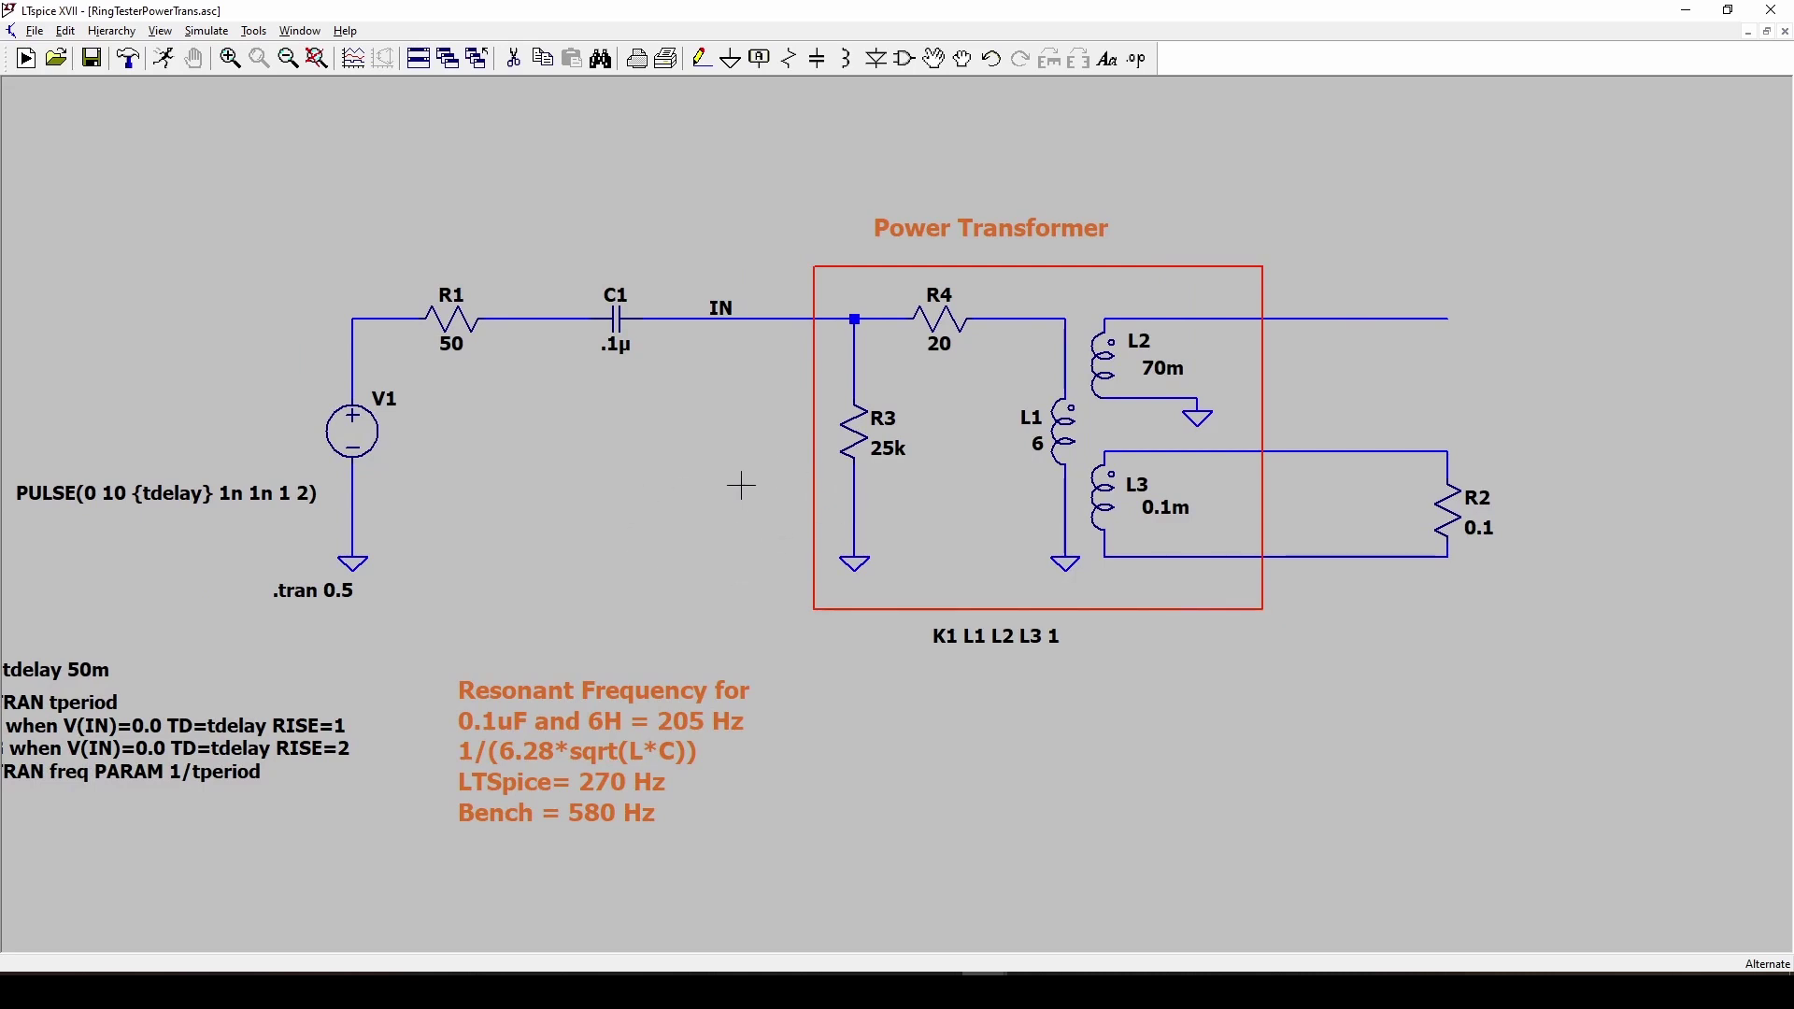
pyautogui.scroll(3, 724, 472)
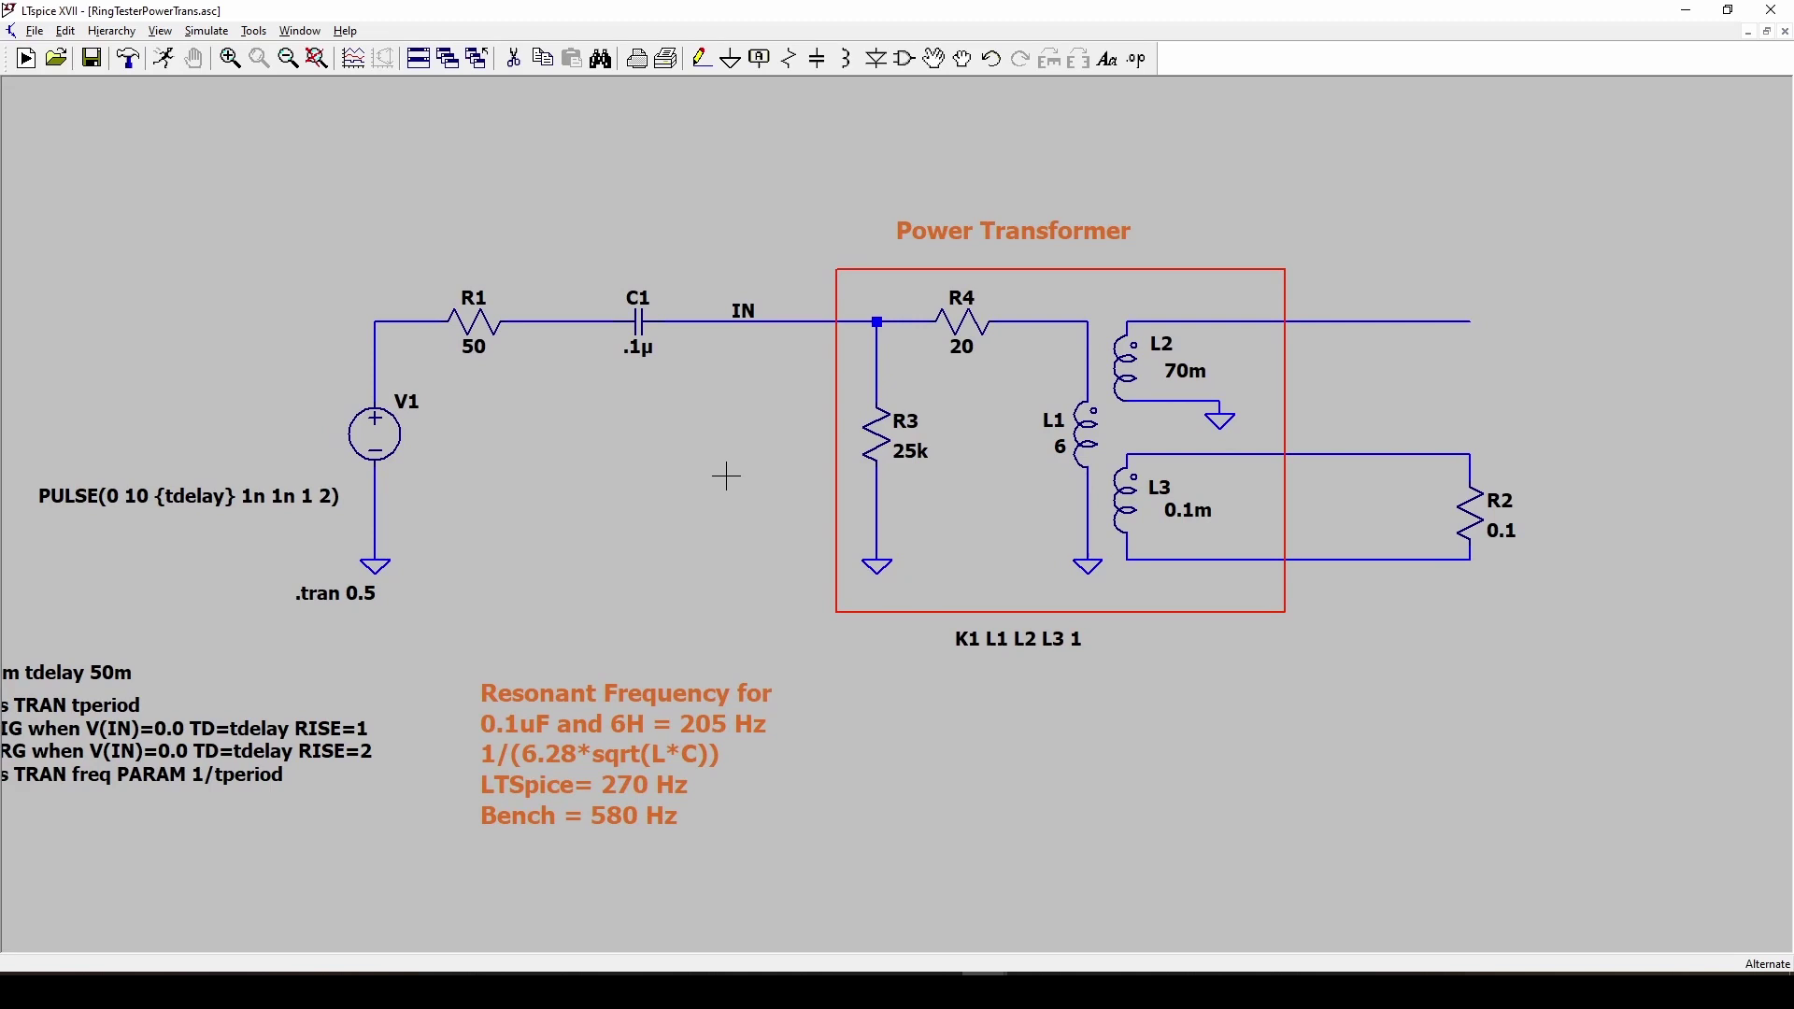
pyautogui.moveTo(788, 470); pyautogui.dragTo(825, 468)
pyautogui.scroll(-1, 817, 472)
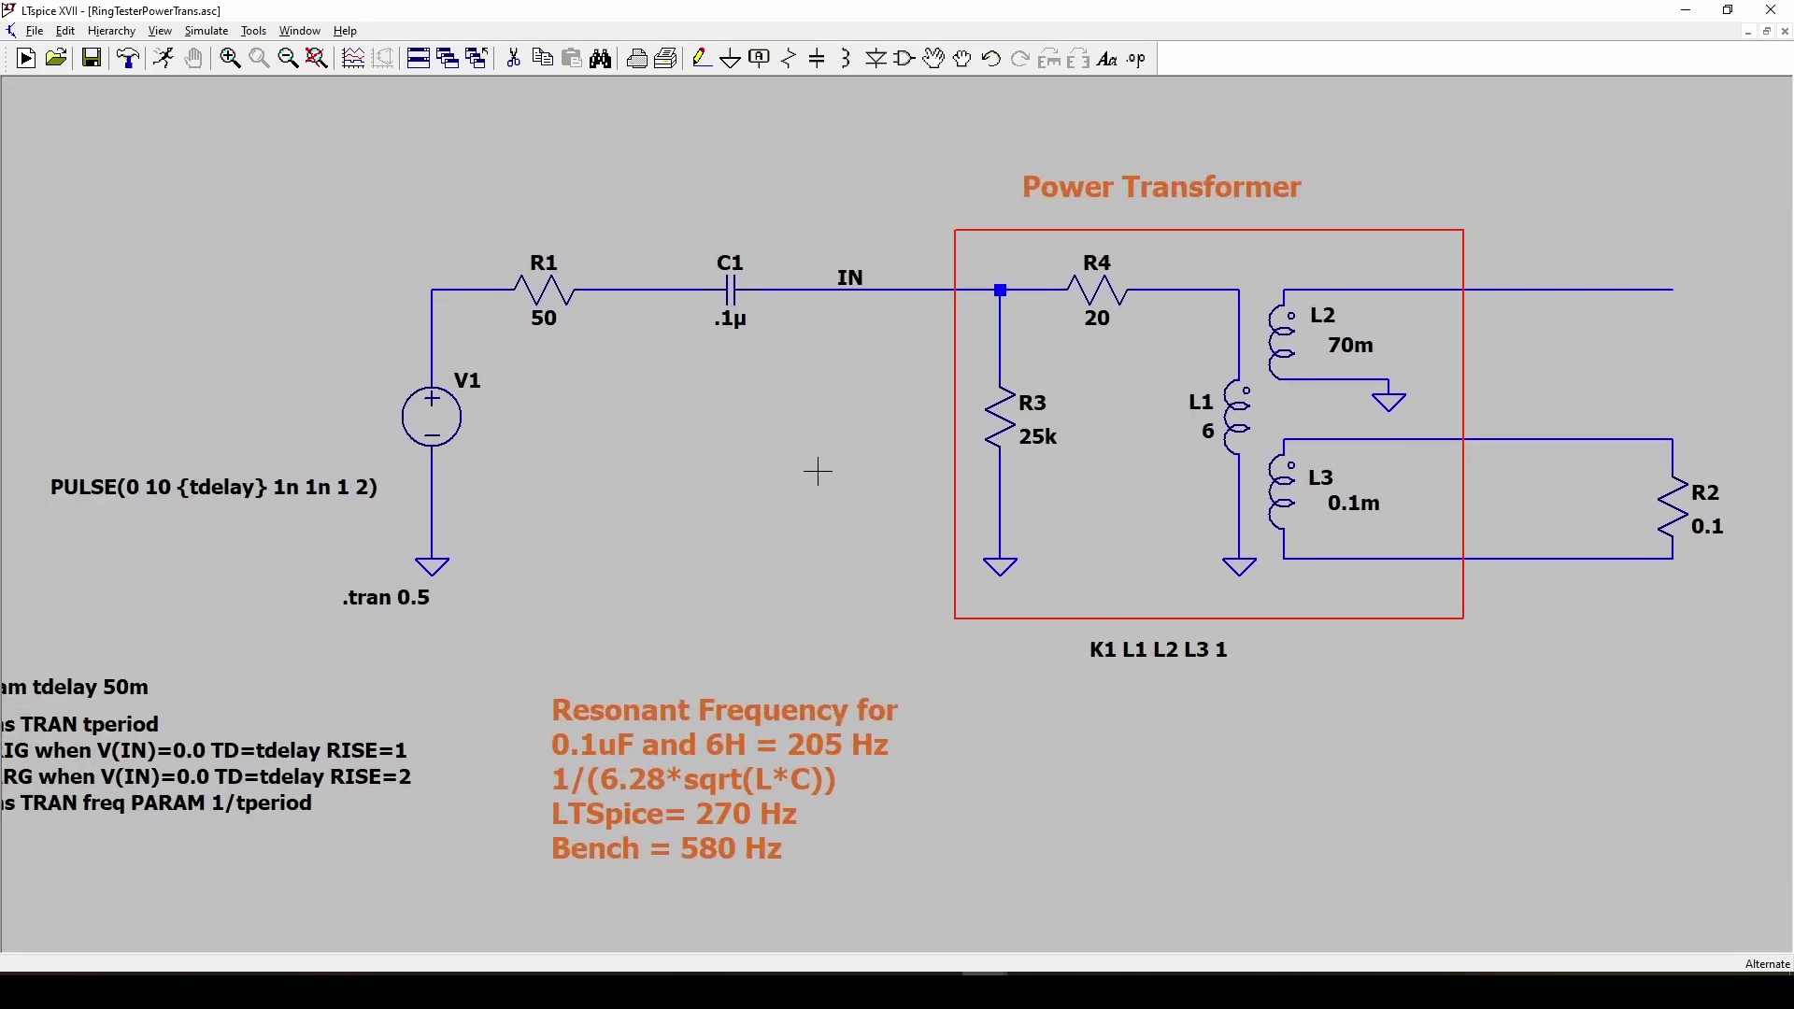